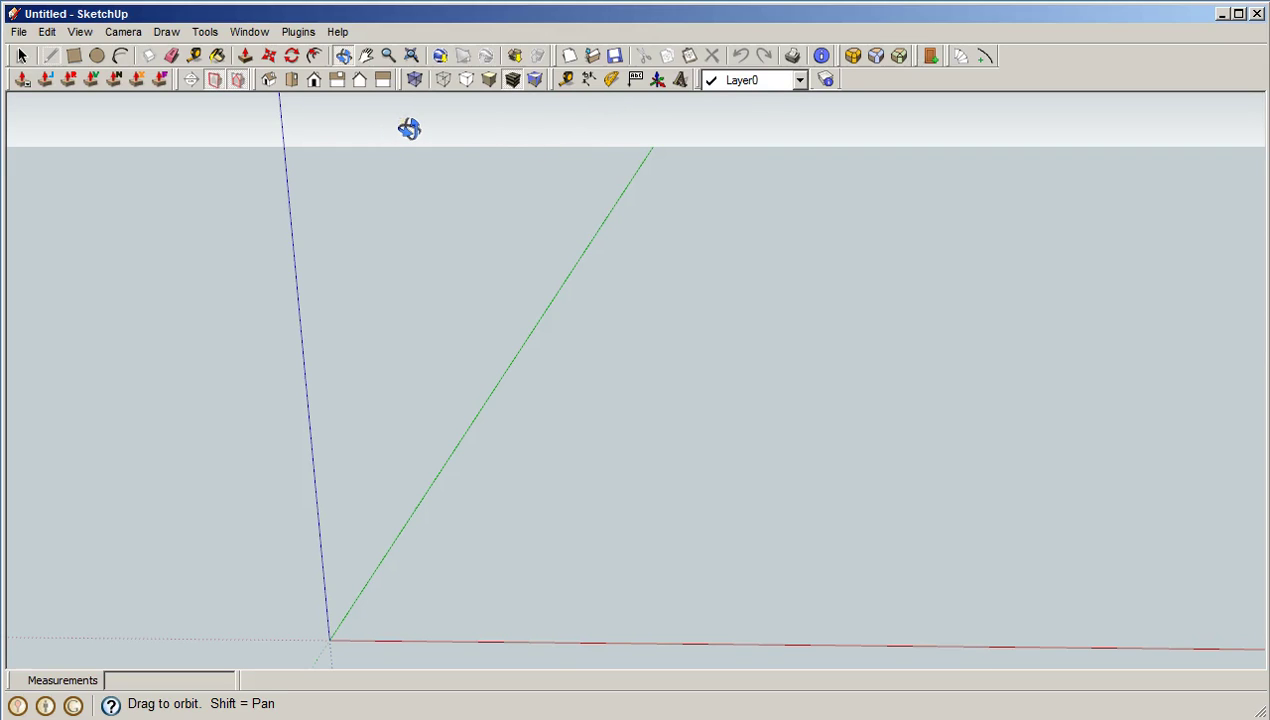
Set the model's length units to Fractional format with 1/64" precision
{"action": "left_click", "coordinate": [249, 31]}
{"action": "left_click", "coordinate": [249, 51]}
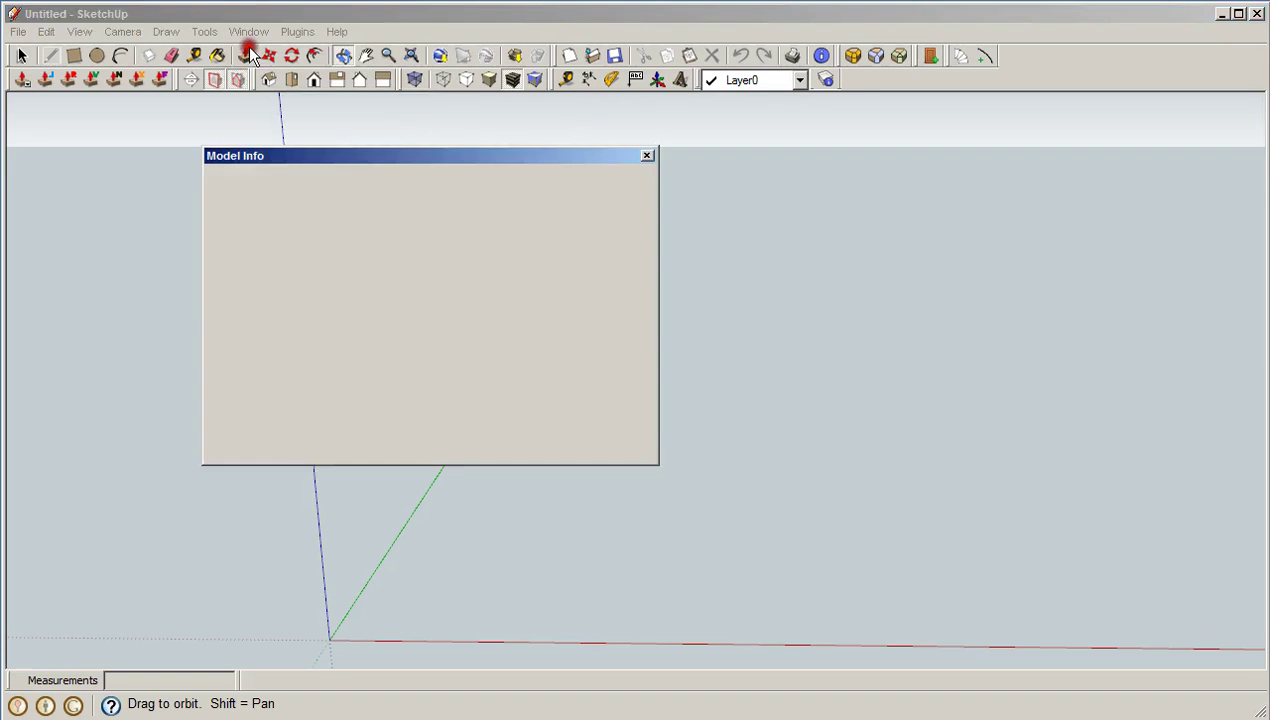
{"action": "left_click", "coordinate": [466, 213]}
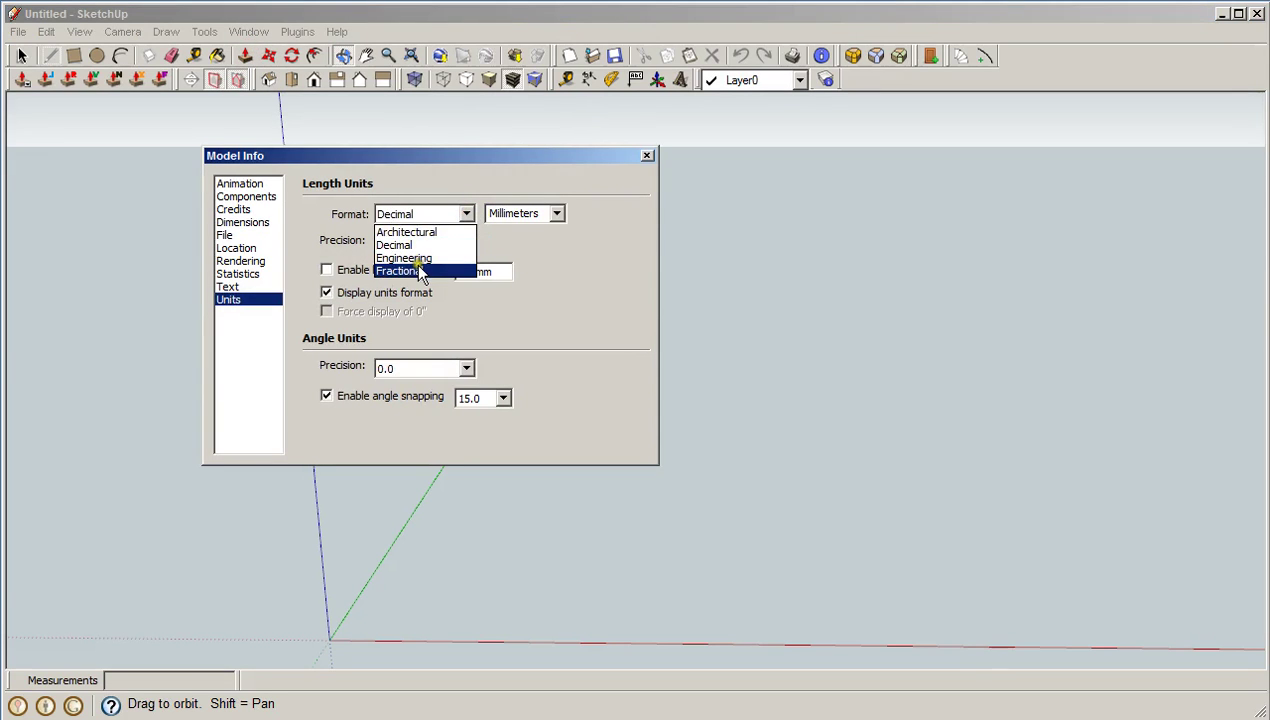
{"action": "left_click", "coordinate": [420, 272]}
{"action": "left_click", "coordinate": [466, 243]}
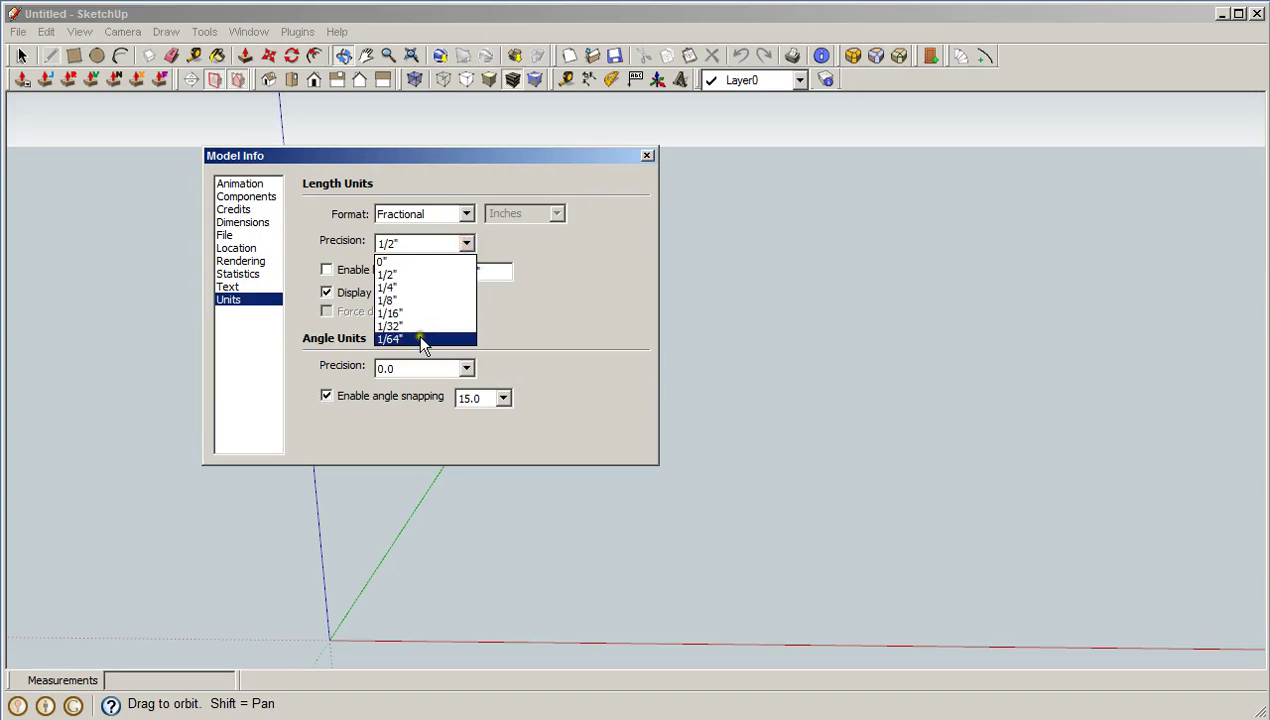
{"action": "left_click", "coordinate": [420, 340]}
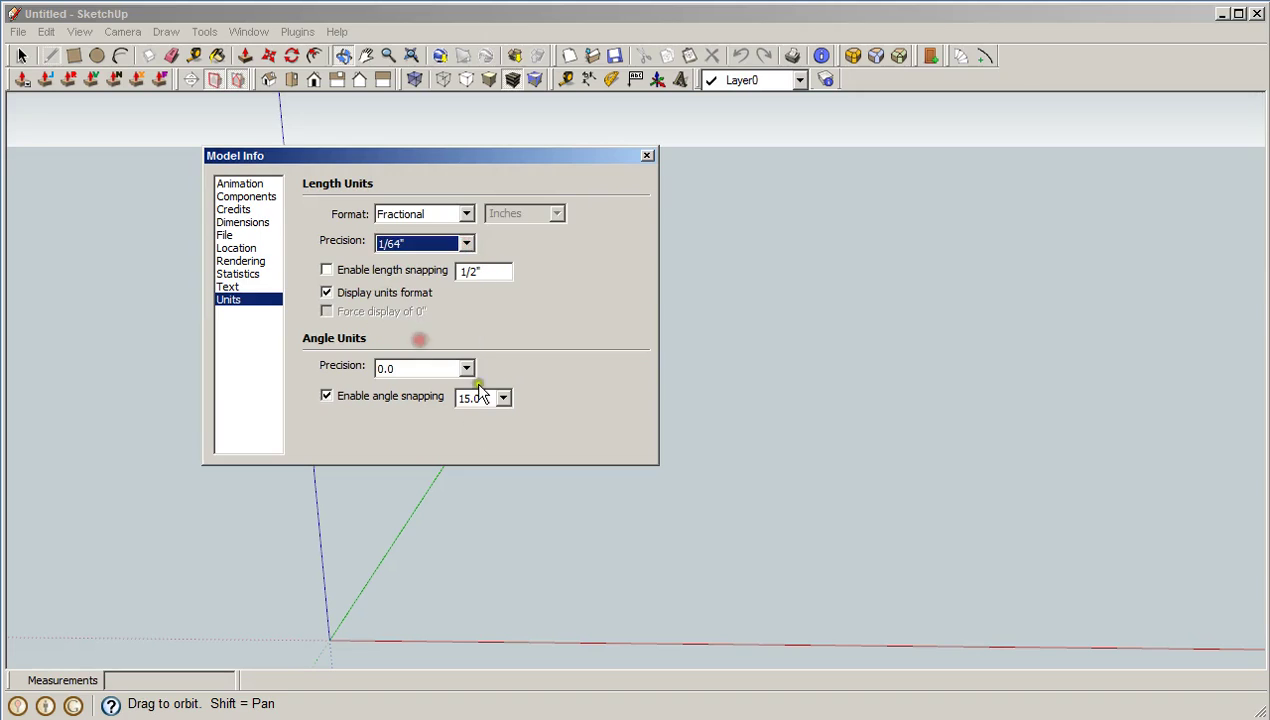
{"action": "left_click", "coordinate": [647, 157]}
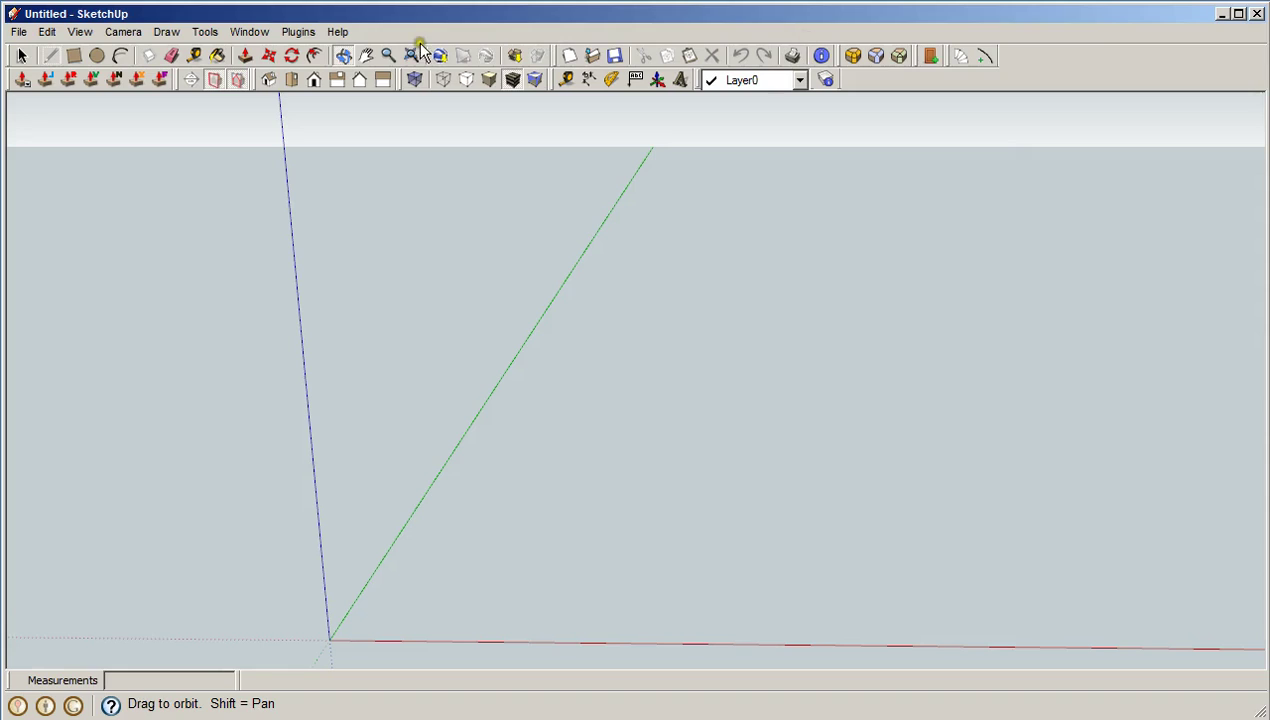
Start a new cabinet door with White as the material and Square as the door shape
{"action": "left_click", "coordinate": [930, 57]}
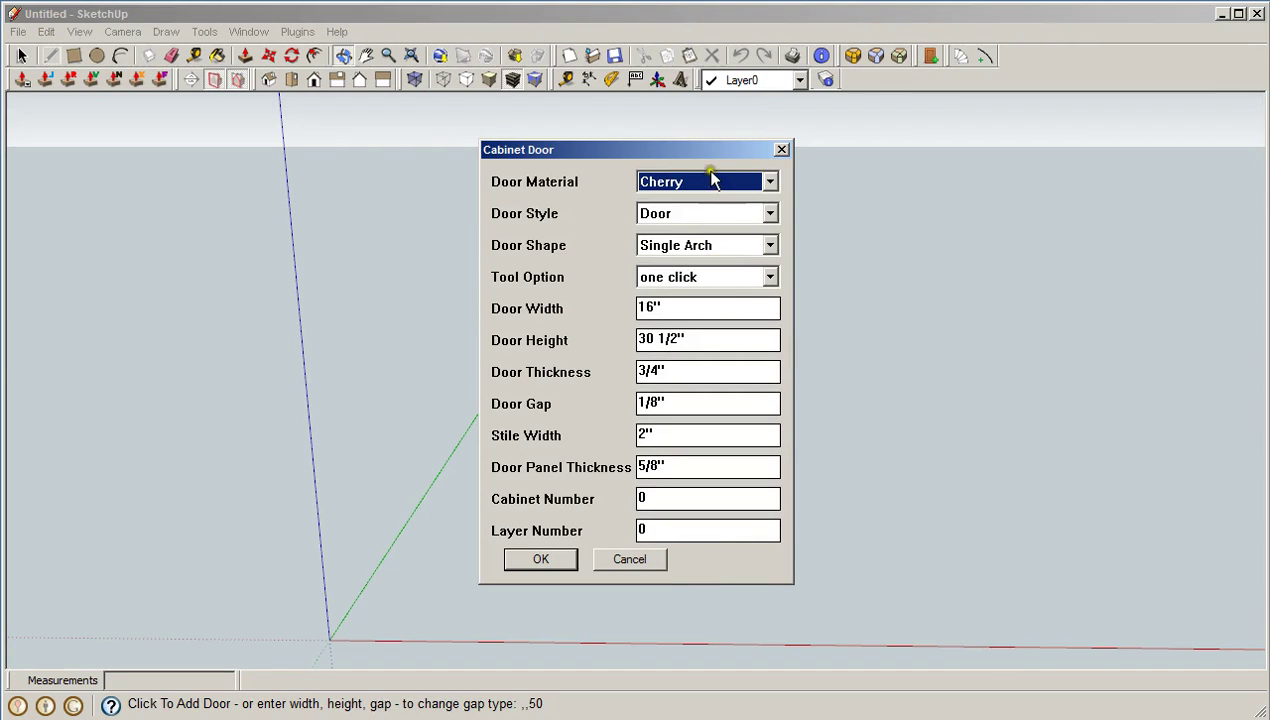
{"action": "left_click", "coordinate": [769, 181]}
{"action": "left_click", "coordinate": [695, 201]}
{"action": "left_click", "coordinate": [769, 245]}
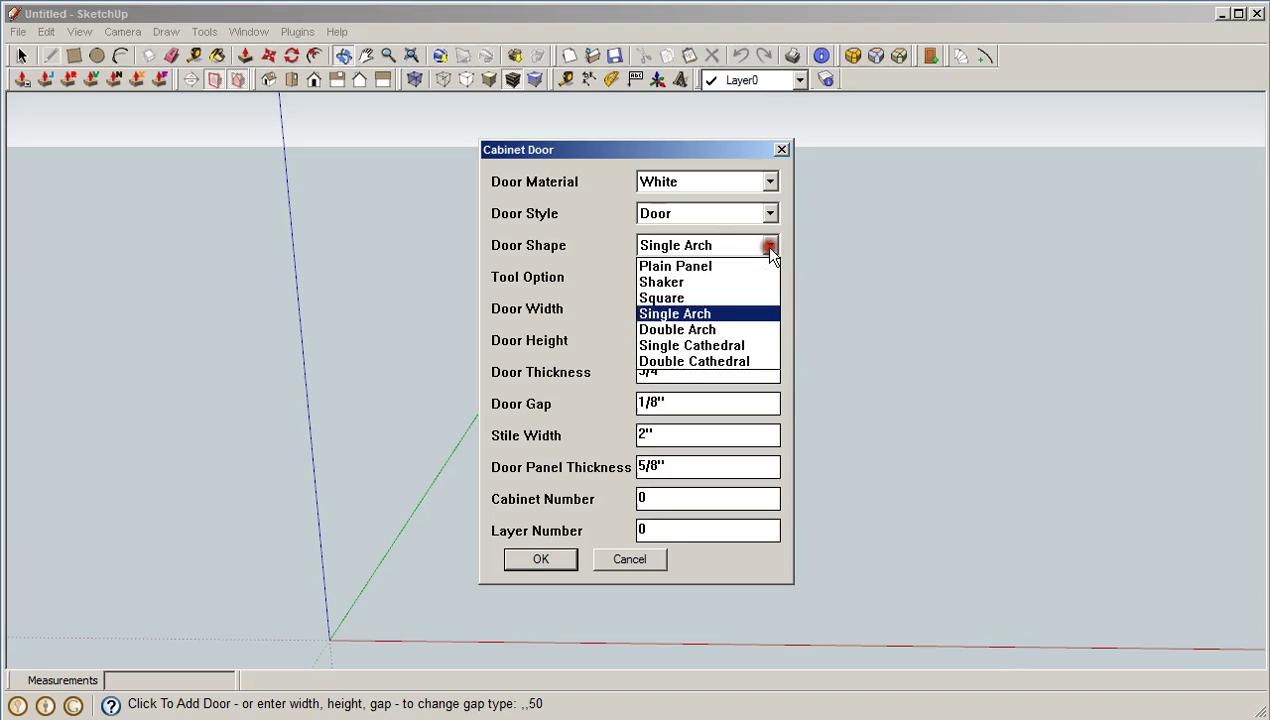
{"action": "left_click", "coordinate": [678, 298]}
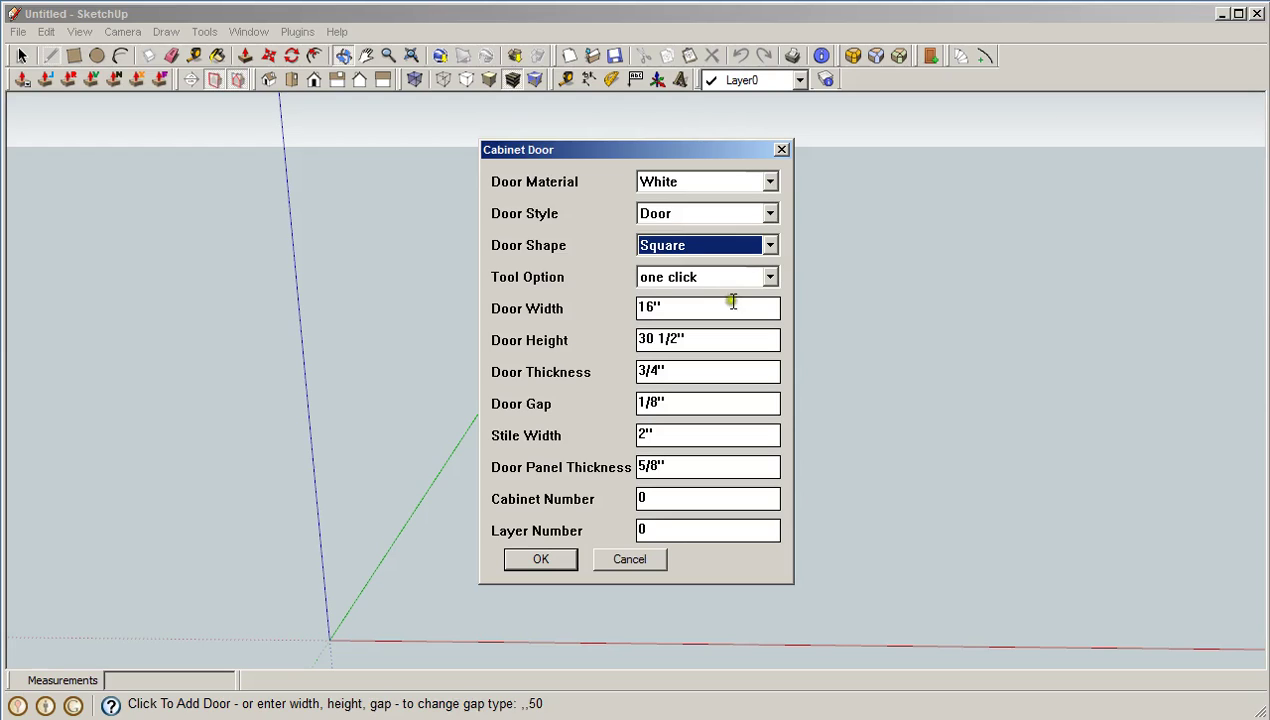
Set the door height to 30", the stile width to 5" and the door panel thickness to 1 3/8"
{"action": "left_click", "coordinate": [712, 340]}
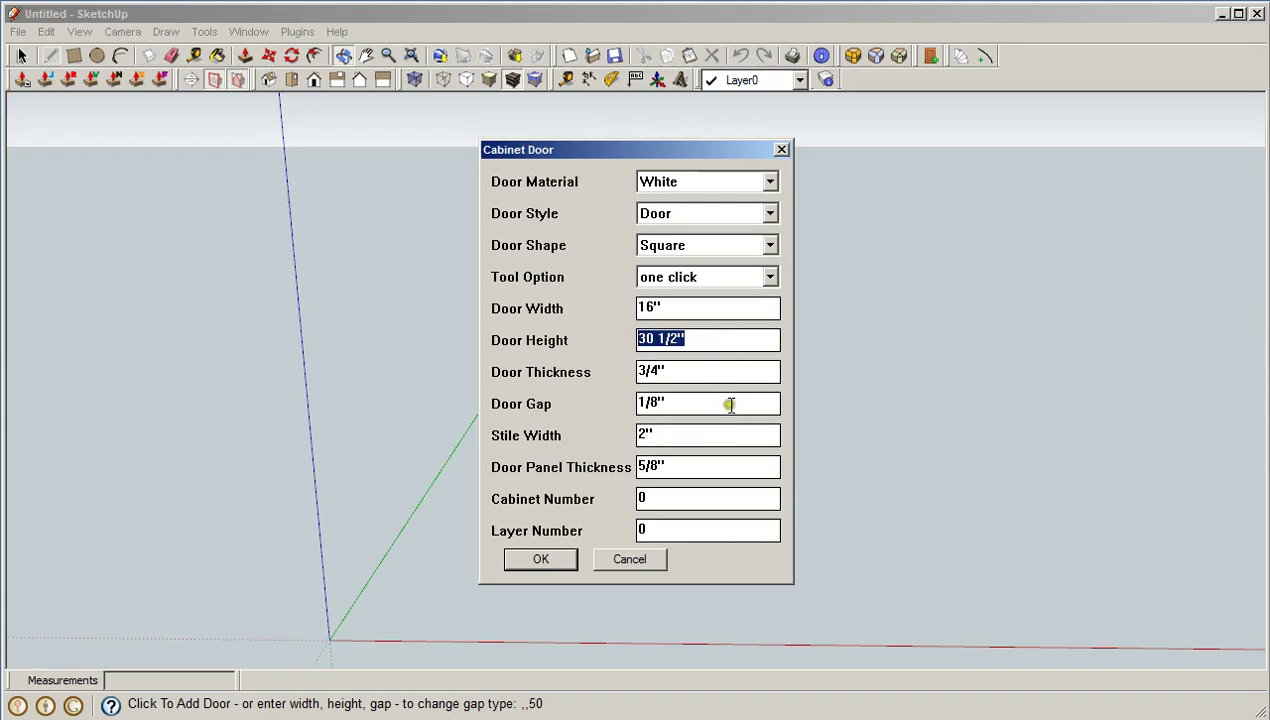
{"action": "type", "text": "30"}
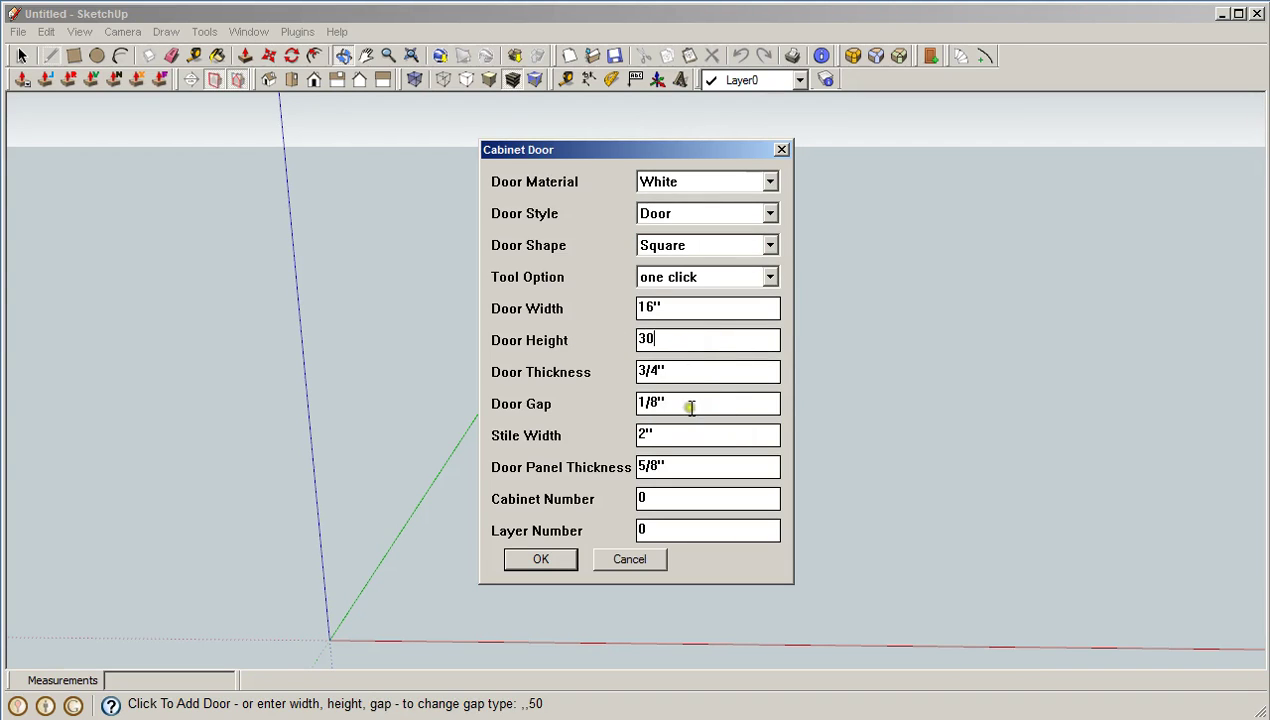
{"action": "left_click", "coordinate": [566, 438]}
{"action": "type", "text": "5"}
{"action": "key", "text": "Tab"}
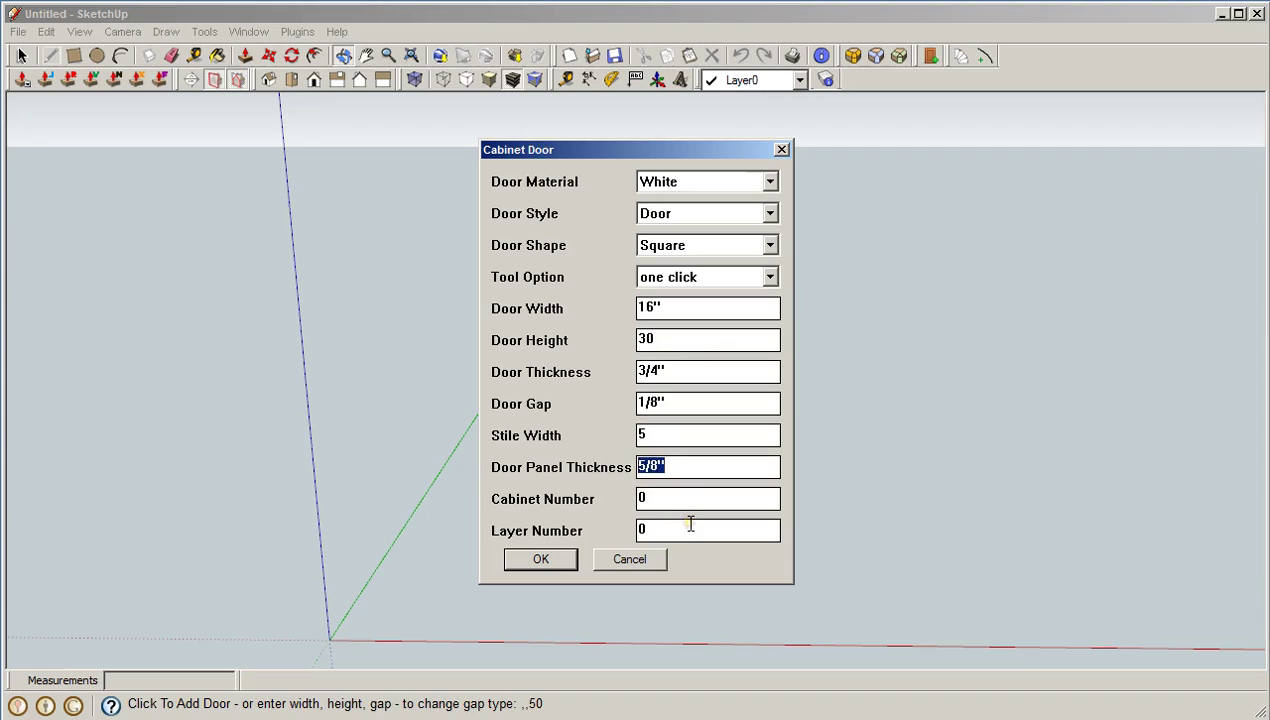
{"action": "type", "text": "1 3/"}
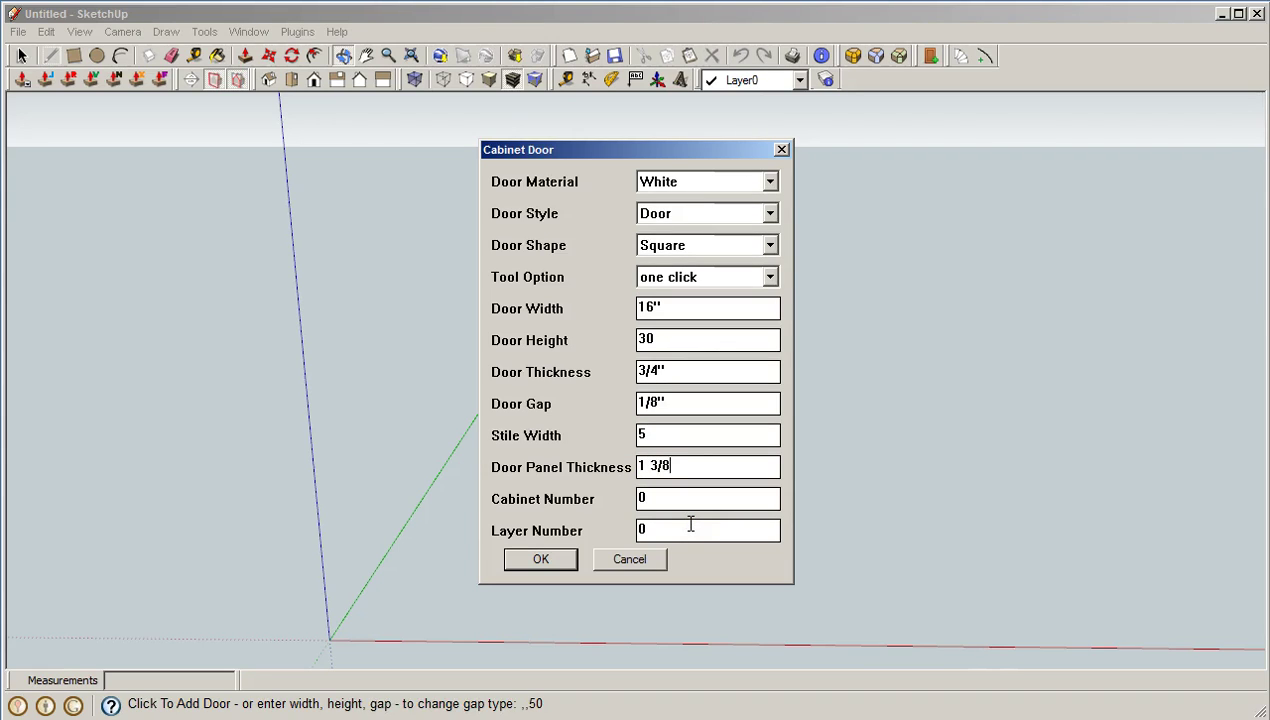
Set the door thickness to 1.5" and width to 17.5", and place the door at the origin
{"action": "double_click", "coordinate": [682, 371]}
{"action": "type", "text": "1.5\""}
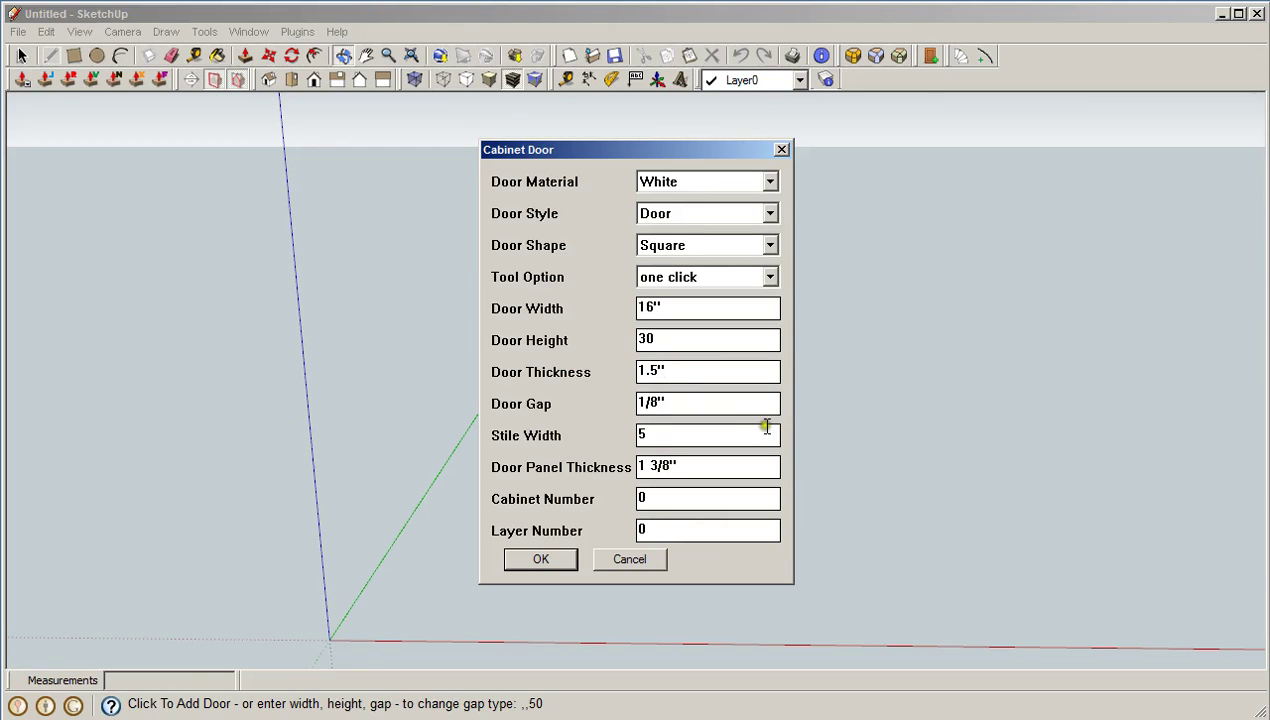
{"action": "double_click", "coordinate": [709, 312]}
{"action": "type", "text": "17.5"}
{"action": "left_click", "coordinate": [545, 562]}
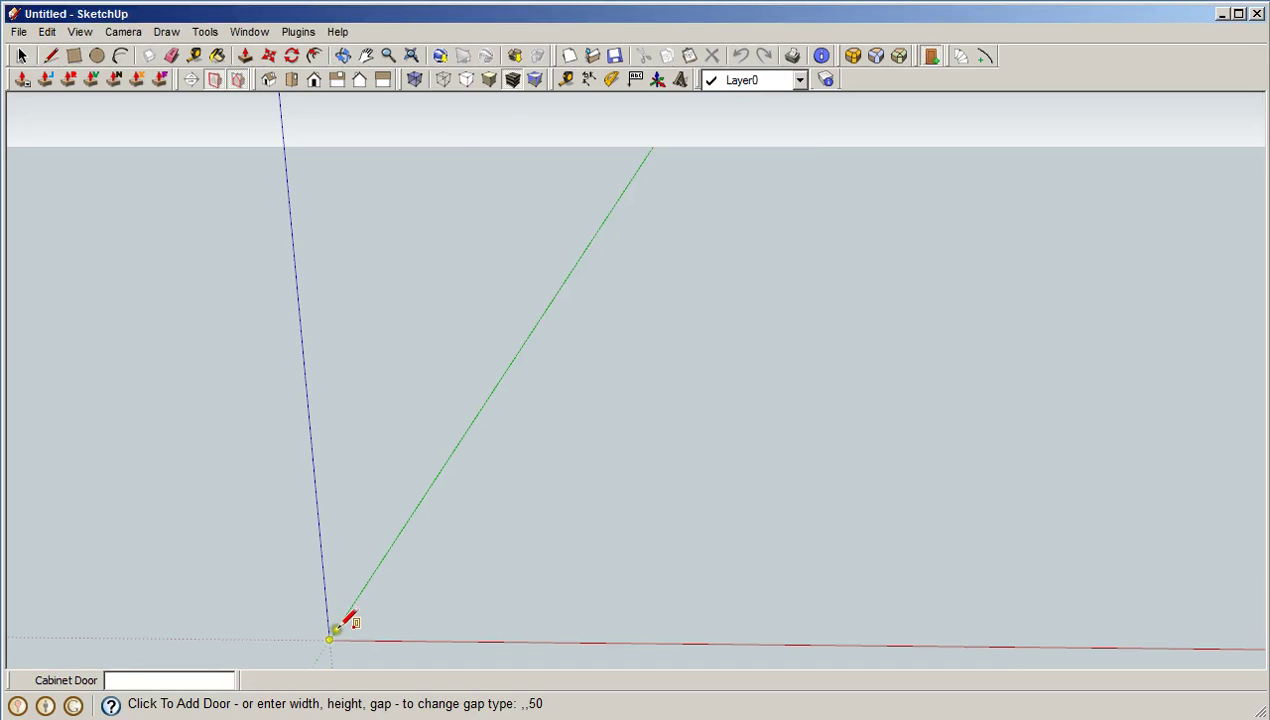
{"action": "left_click", "coordinate": [336, 628]}
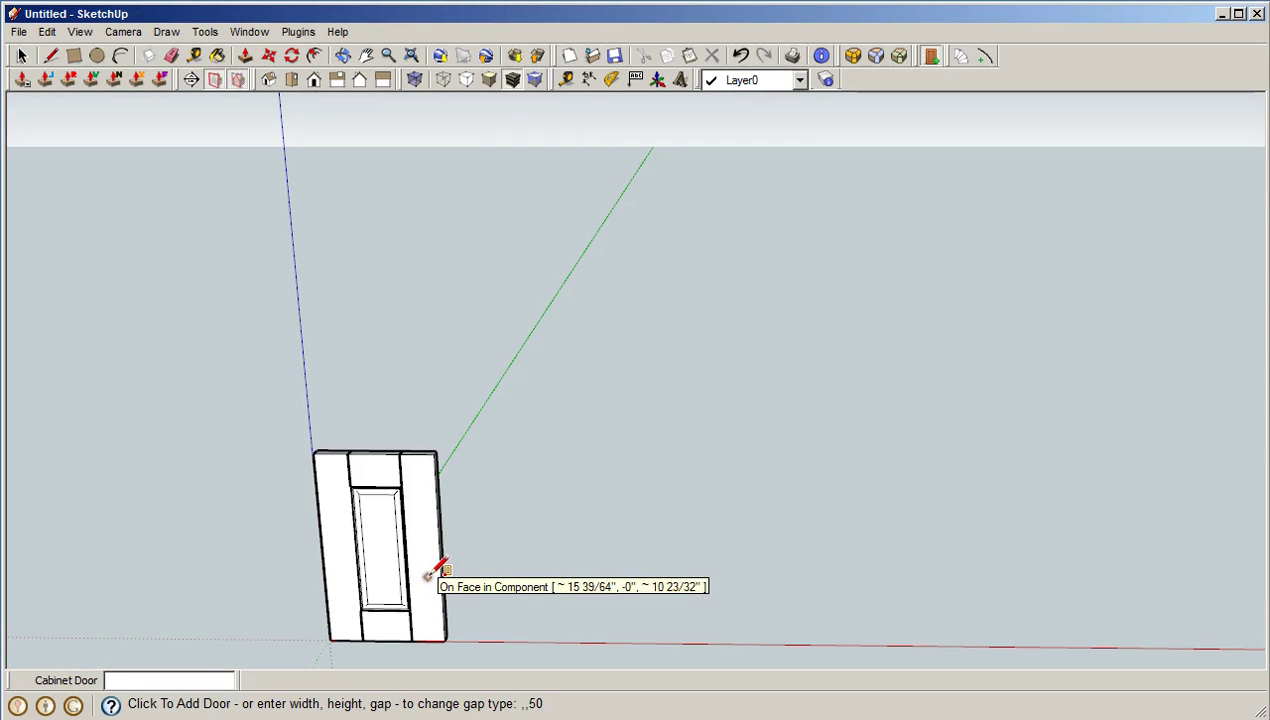
Start a second cabinet door and set its gap to 0 and its height to 50"
{"action": "left_click", "coordinate": [930, 55]}
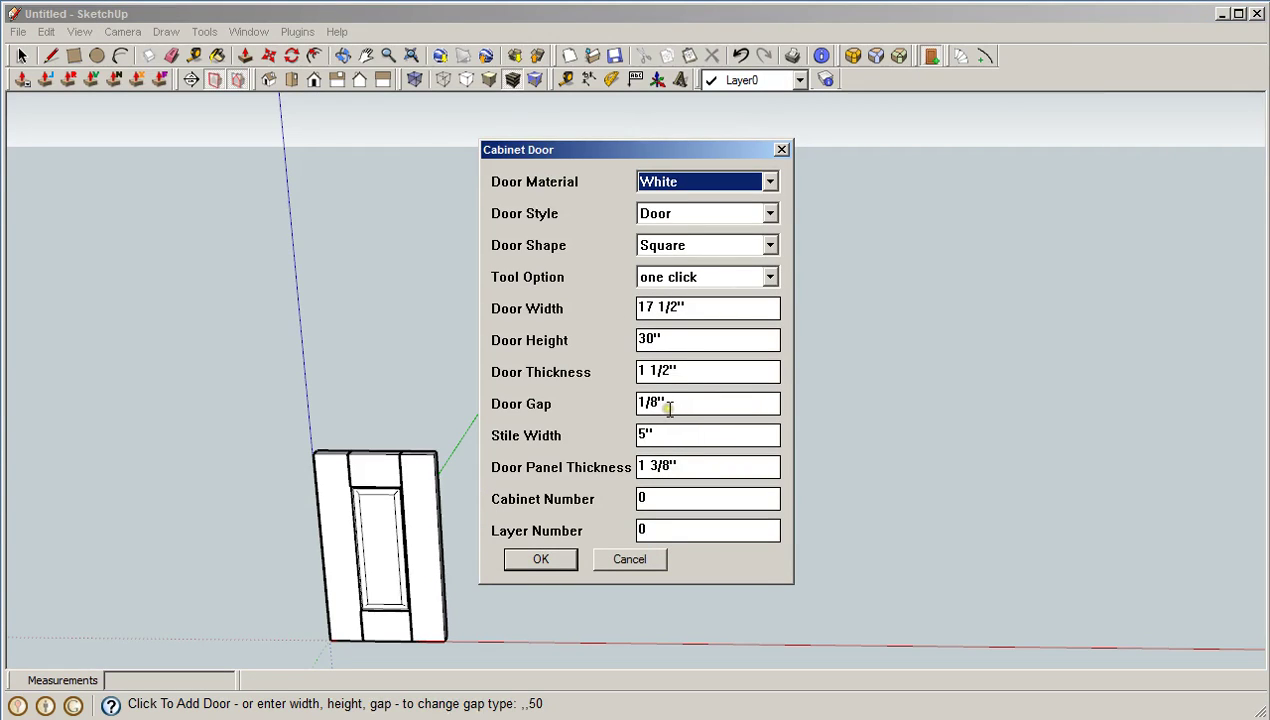
{"action": "left_click_drag", "start_coordinate": [670, 403], "coordinate": [590, 403]}
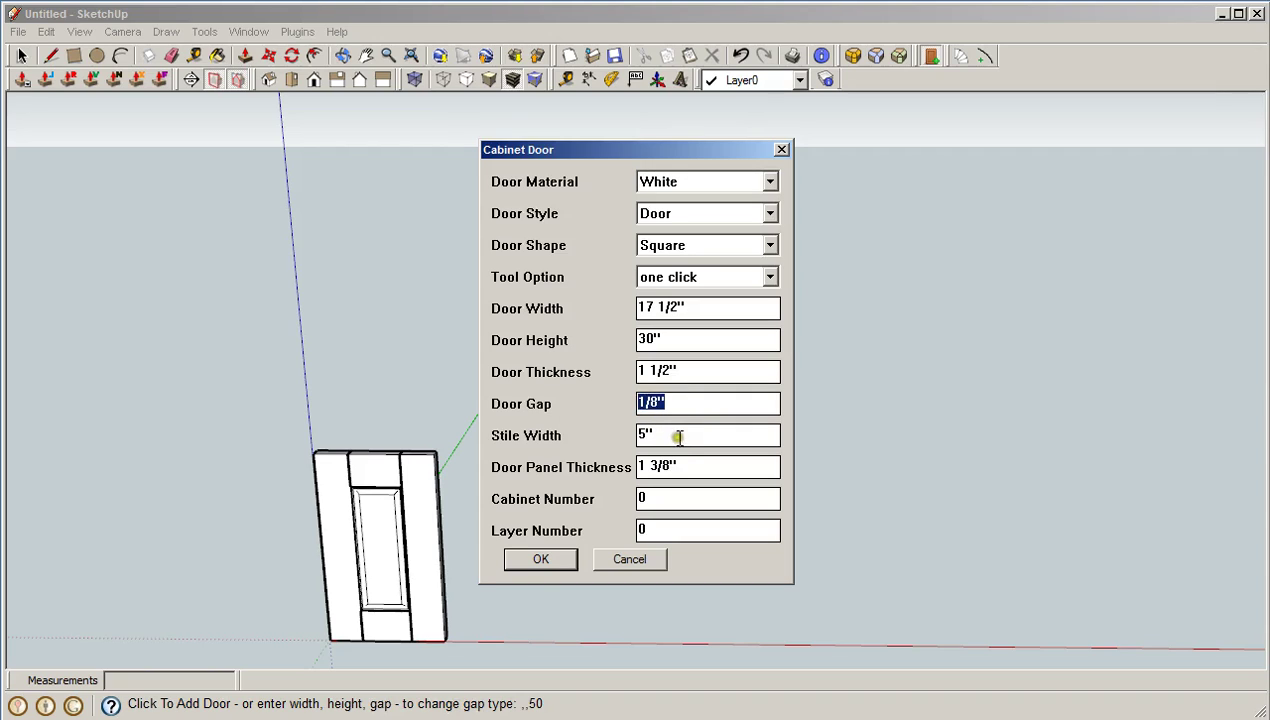
{"action": "key", "text": "BackSpace"}
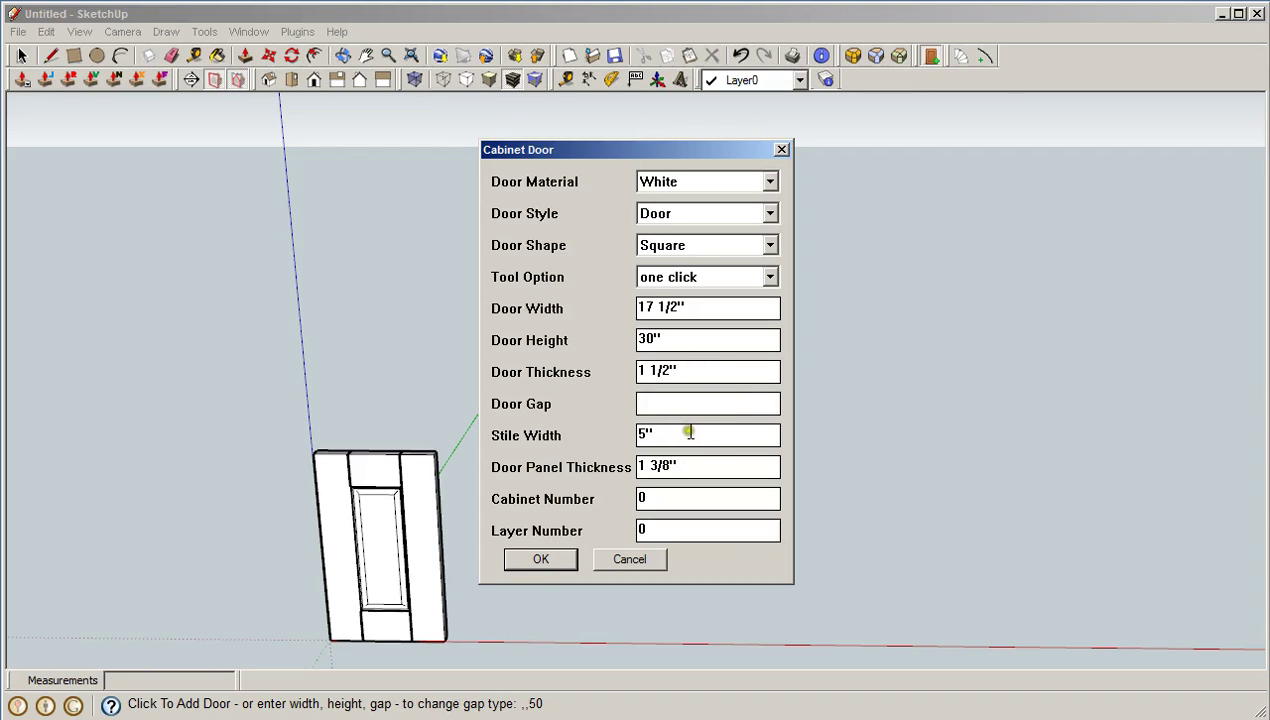
{"action": "type", "text": "0"}
{"action": "left_click_drag", "start_coordinate": [685, 347], "coordinate": [585, 372]}
{"action": "type", "text": "50"}
Give the second door the Single Cathedral shape and place it on the red axis, just beyond the first door
{"action": "left_click", "coordinate": [769, 245]}
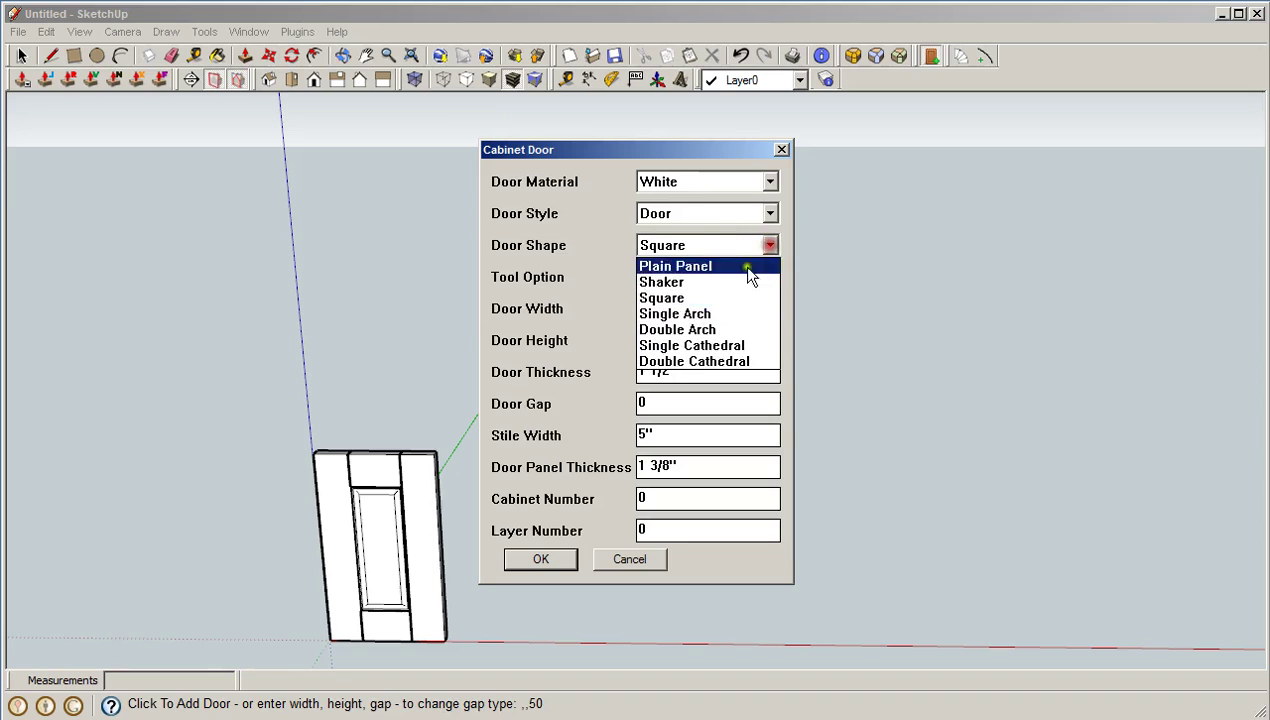
{"action": "left_click", "coordinate": [699, 345]}
{"action": "left_click", "coordinate": [538, 561]}
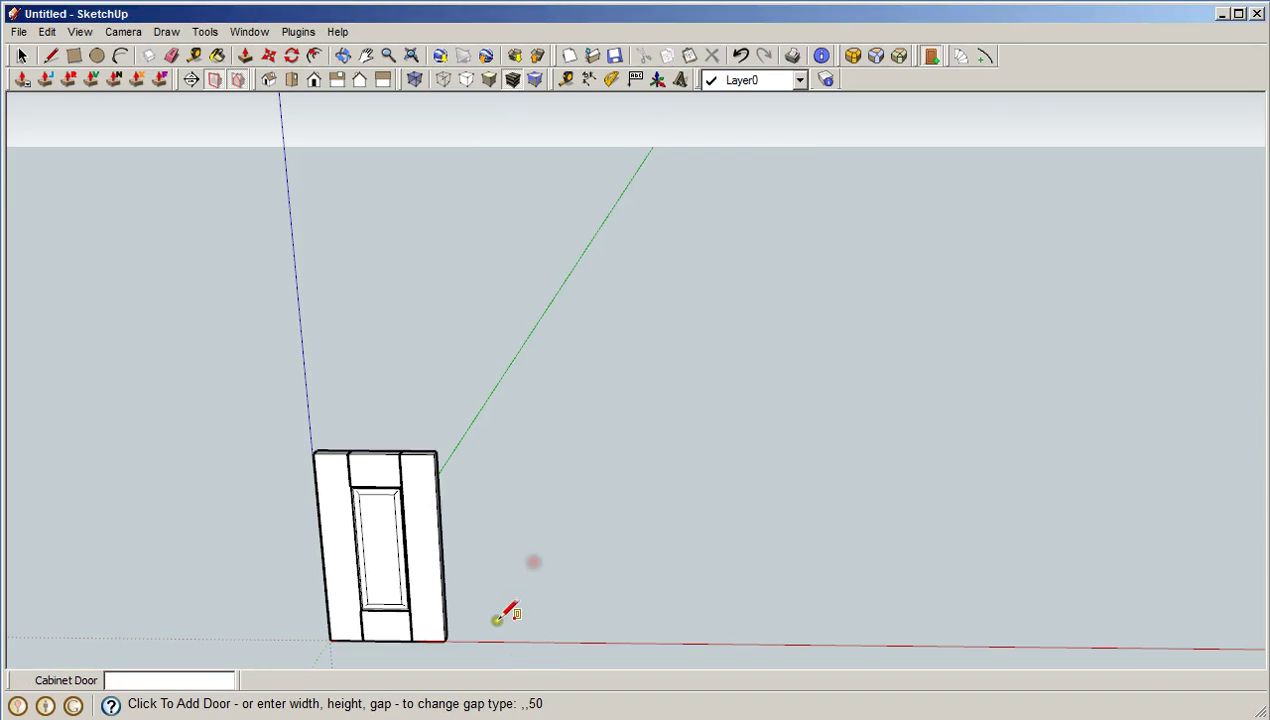
{"action": "left_click", "coordinate": [477, 642]}
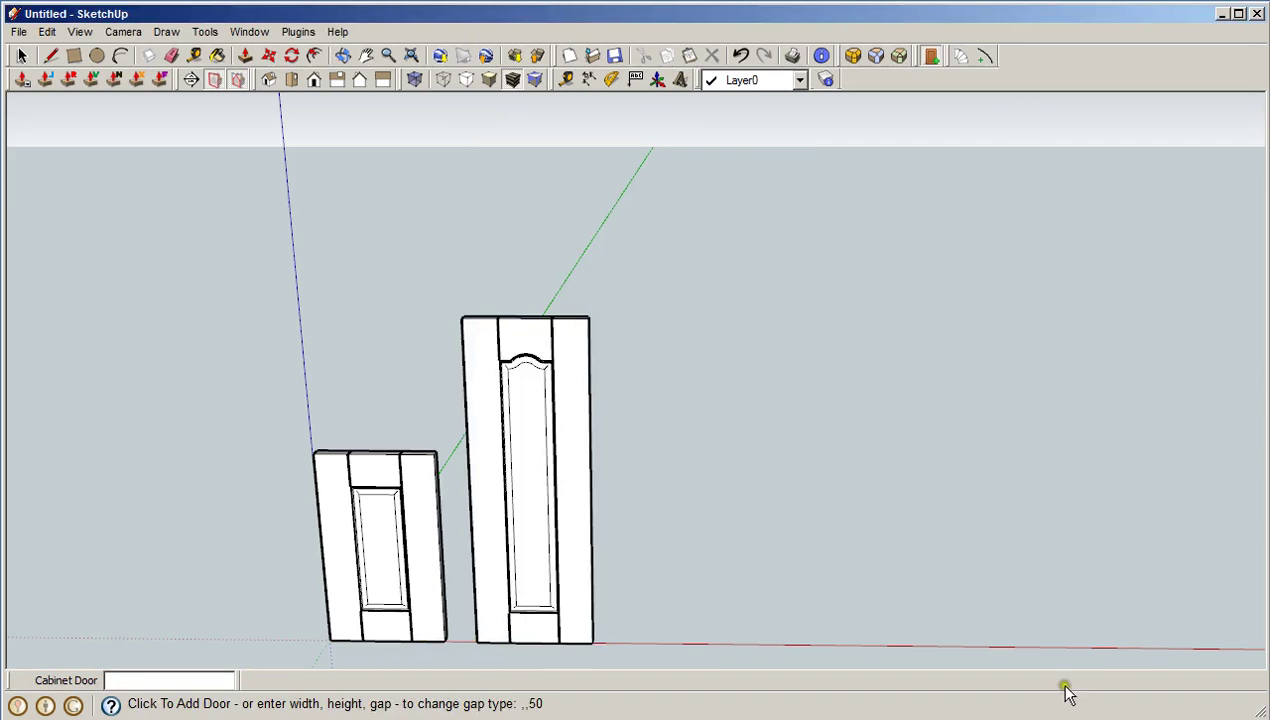
Open the short square-panel door component for editing
{"action": "key", "text": "space"}
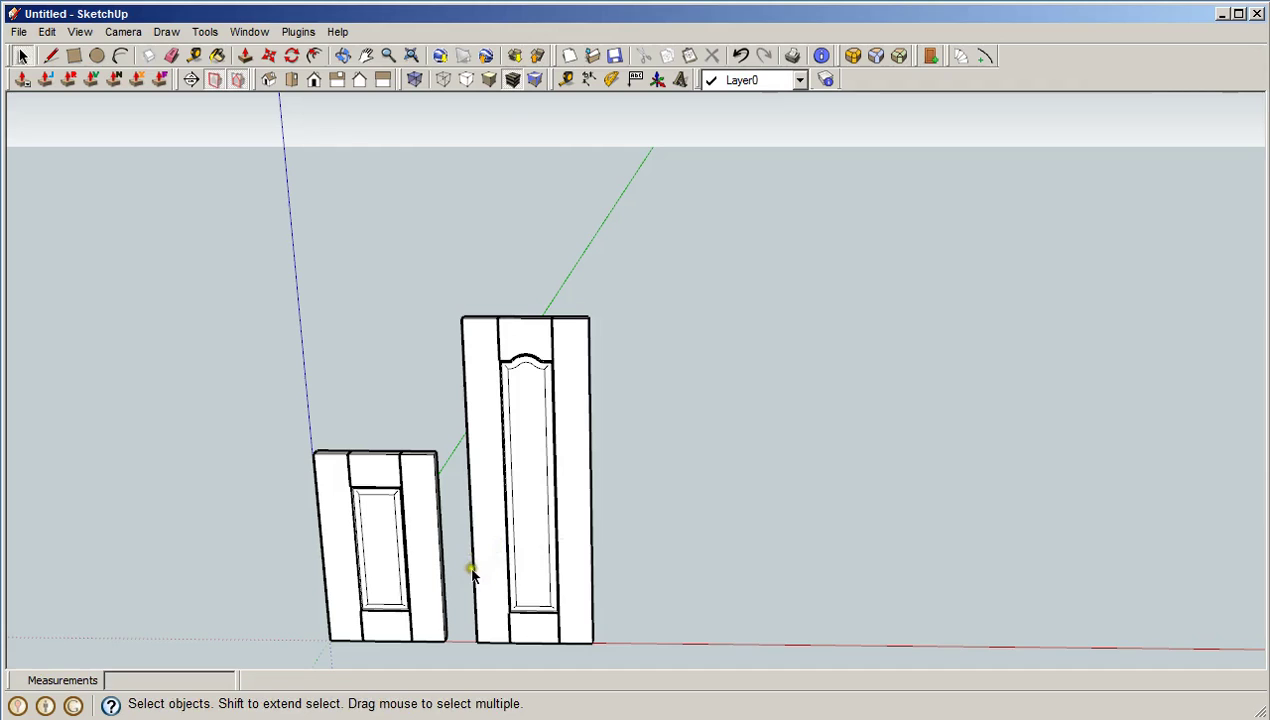
{"action": "left_click", "coordinate": [382, 475]}
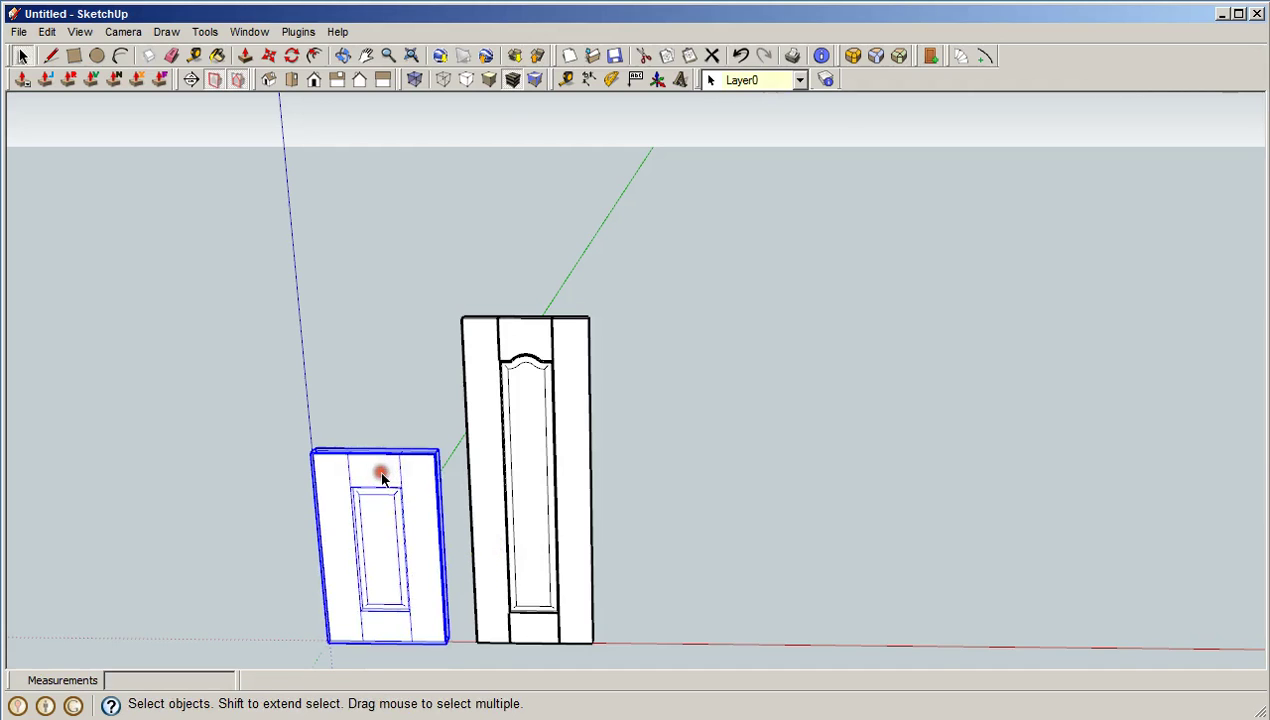
{"action": "double_click", "coordinate": [378, 479]}
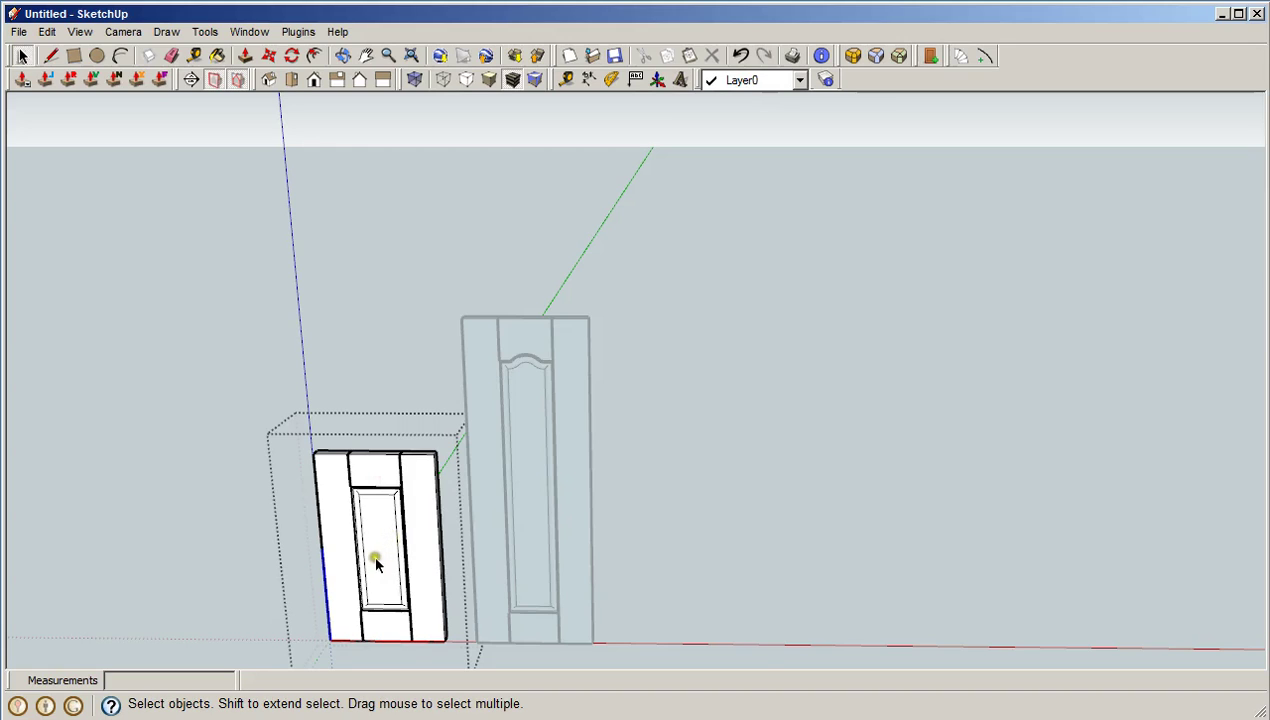
Move the short door's bottom rail, raised panel and top rail together 5" straight up between the stiles, and clear the selection
{"action": "left_click", "coordinate": [387, 621]}
{"action": "left_click", "coordinate": [386, 571], "text": "shift"}
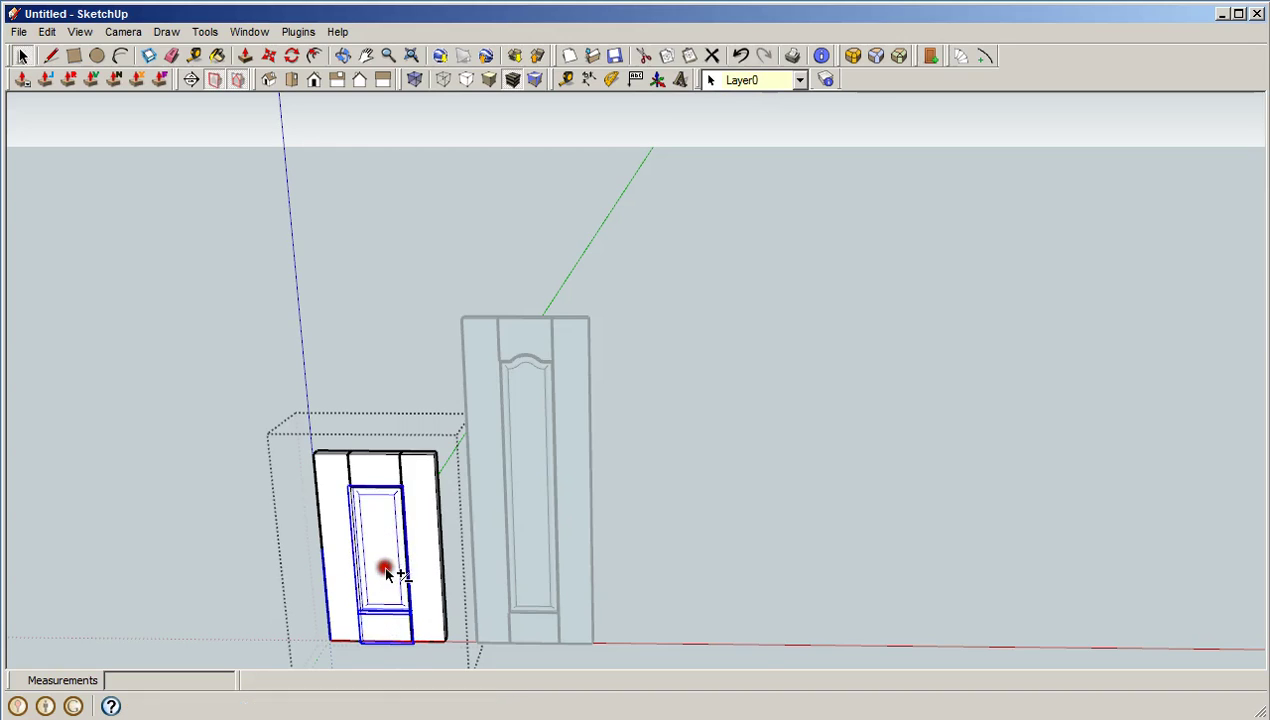
{"action": "left_click", "coordinate": [372, 470], "text": "shift"}
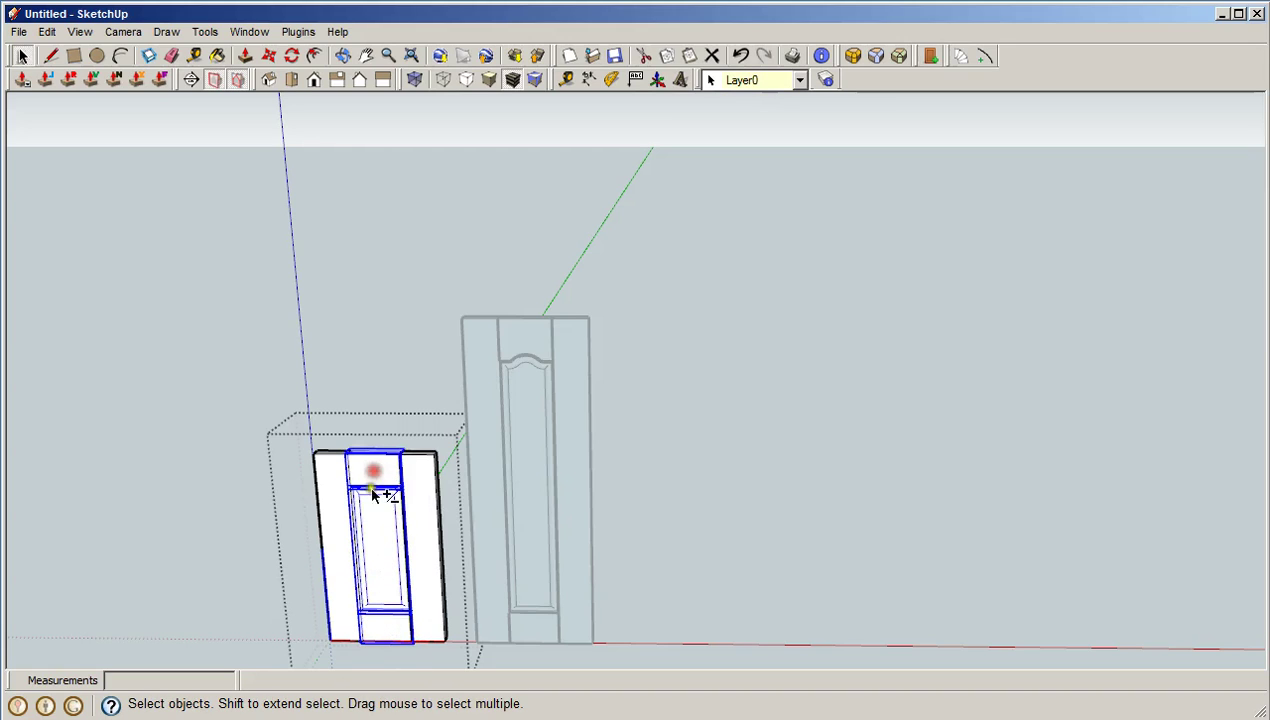
{"action": "left_click", "coordinate": [397, 537], "text": "ctrl"}
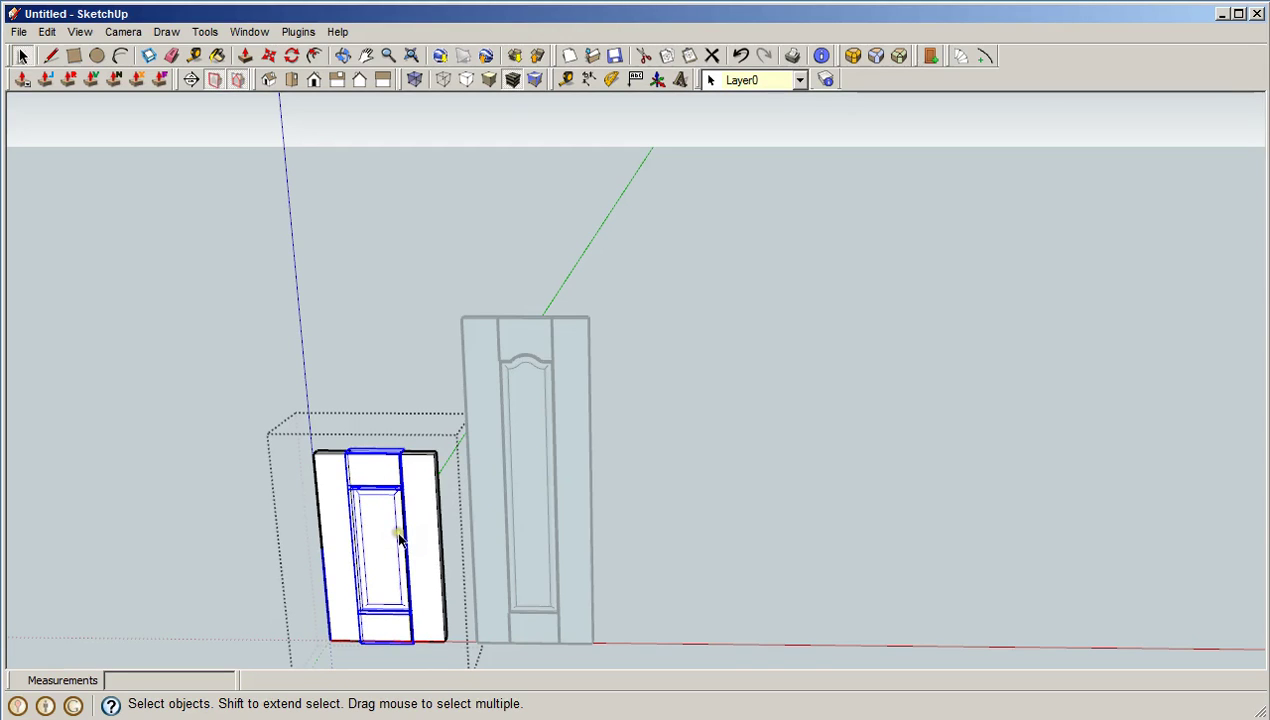
{"action": "left_click", "coordinate": [354, 484]}
{"action": "left_click", "coordinate": [355, 484]}
{"action": "key", "text": "m"}
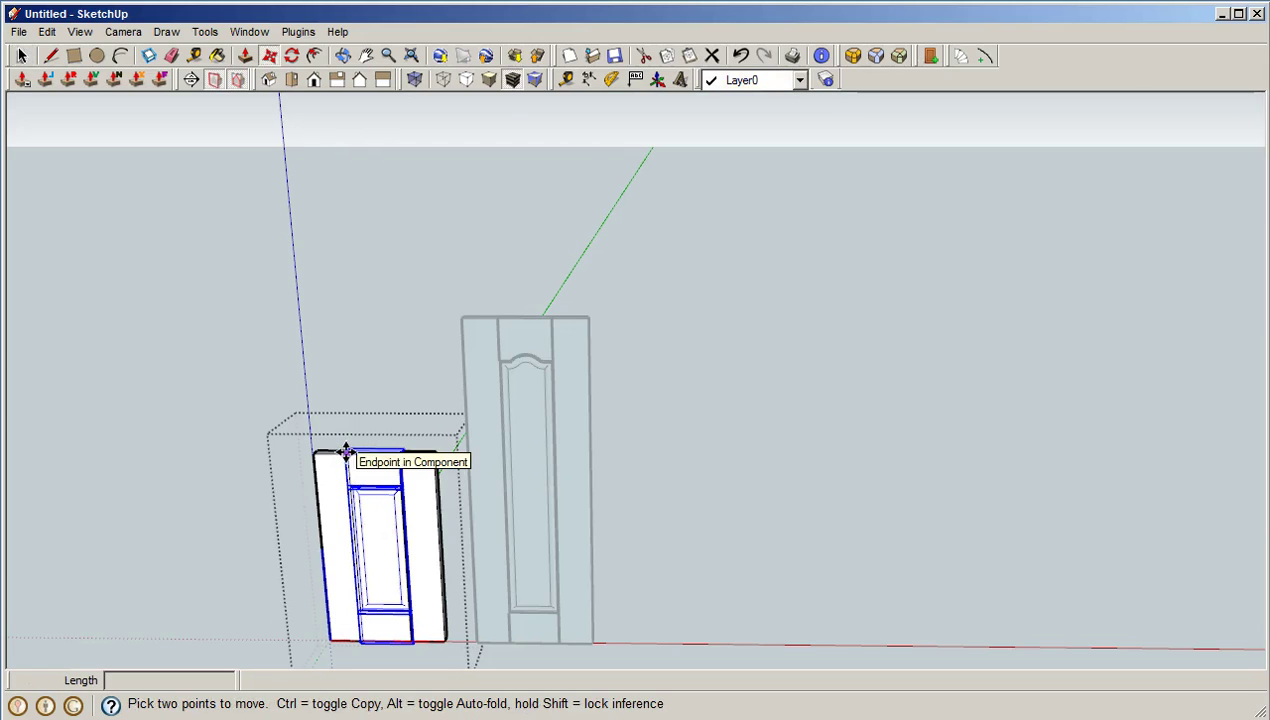
{"action": "left_click", "coordinate": [345, 450]}
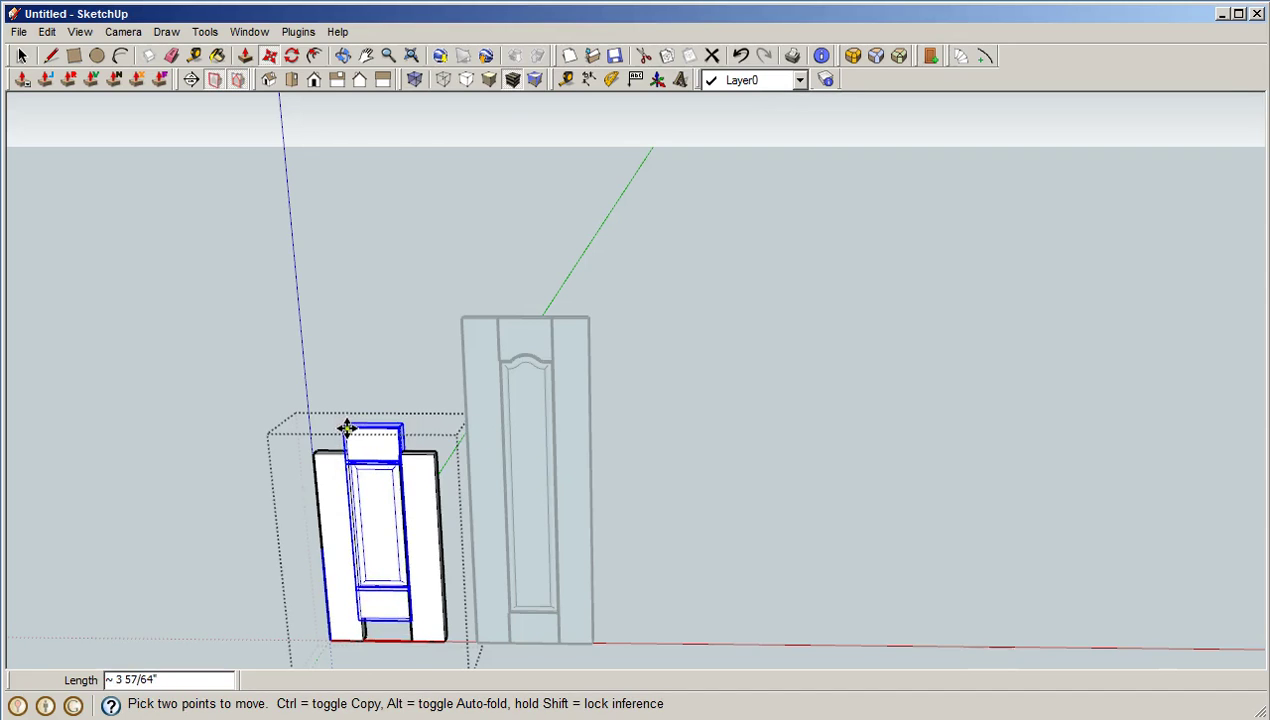
{"action": "left_click", "coordinate": [345, 427]}
{"action": "left_click", "coordinate": [345, 427]}
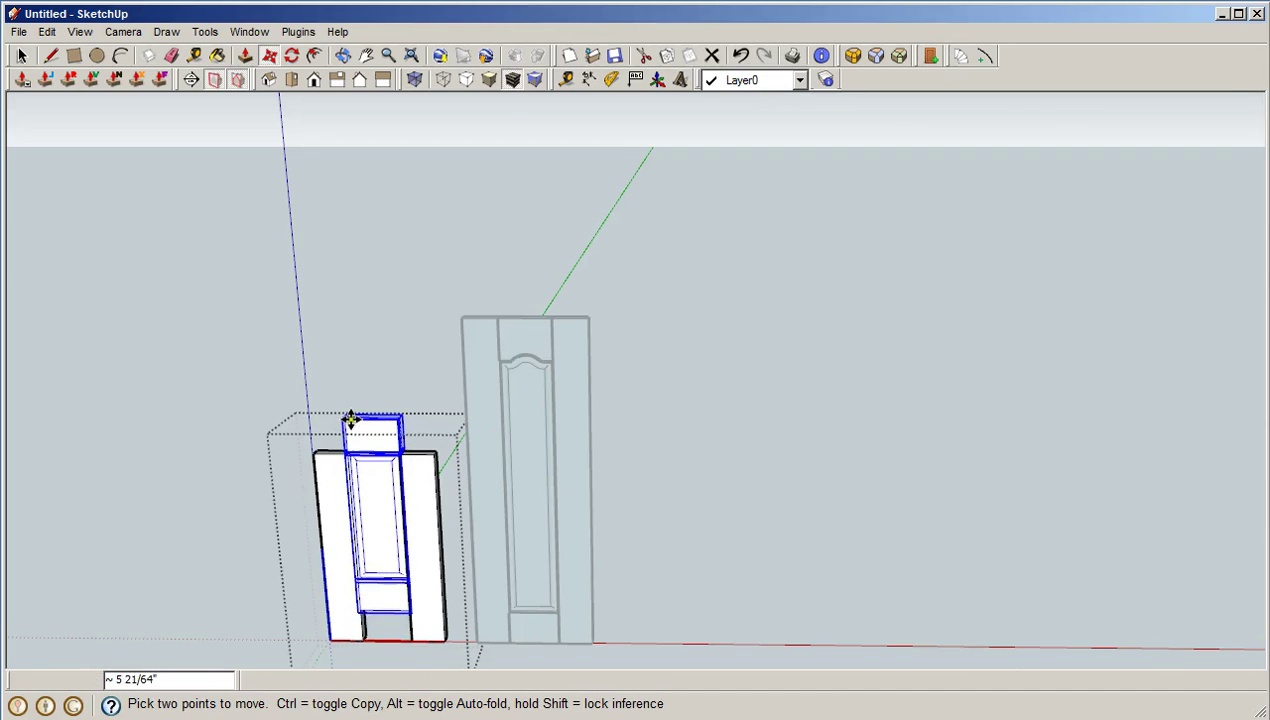
{"action": "type", "text": "5"}
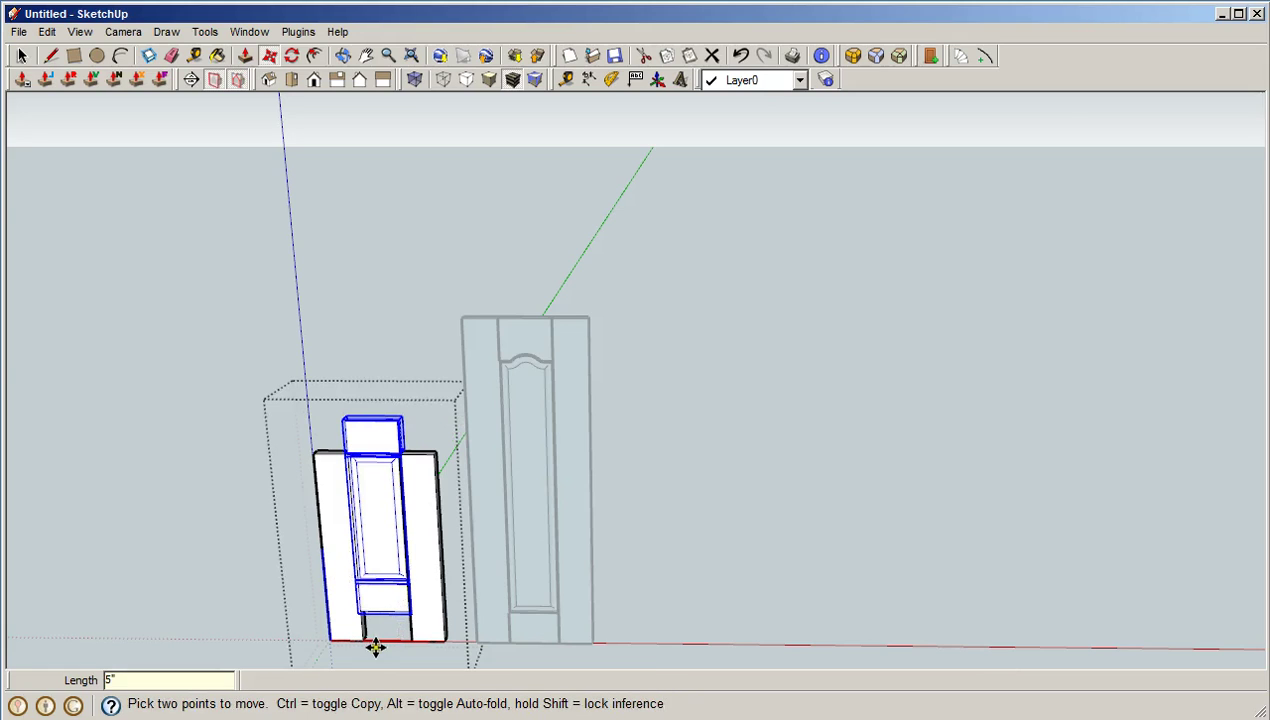
{"action": "key", "text": "space"}
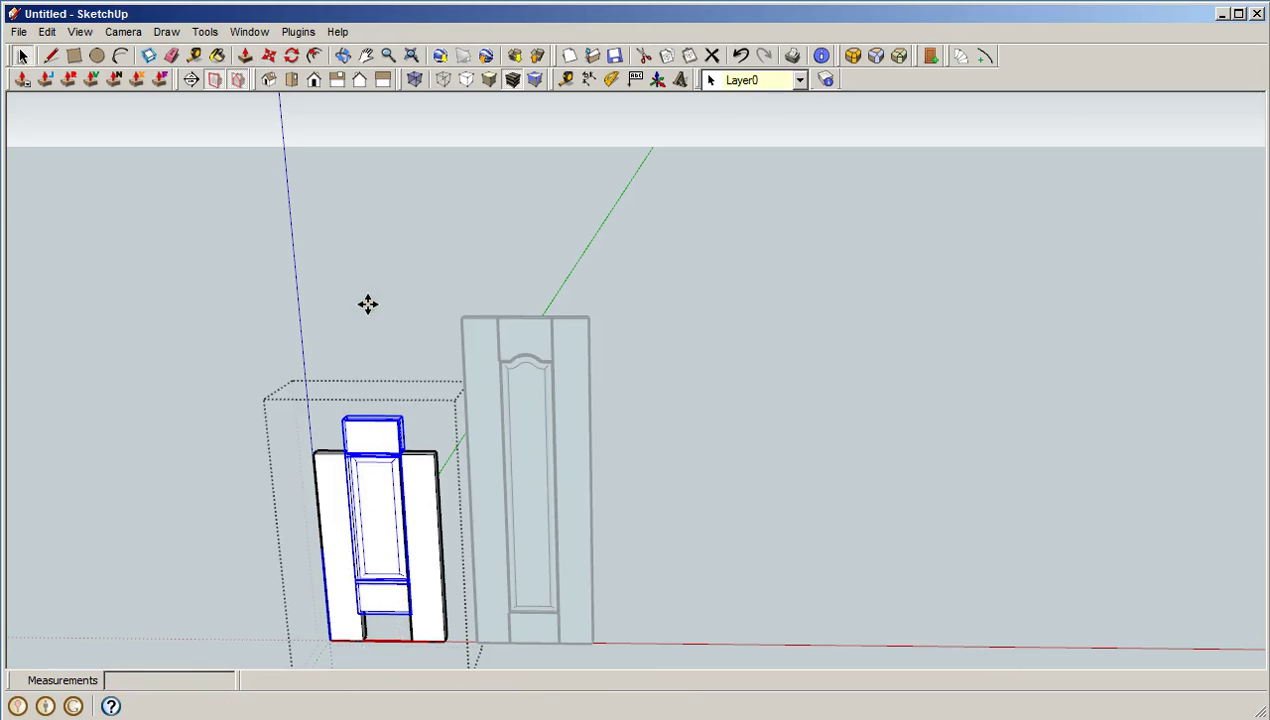
{"action": "left_click", "coordinate": [412, 437]}
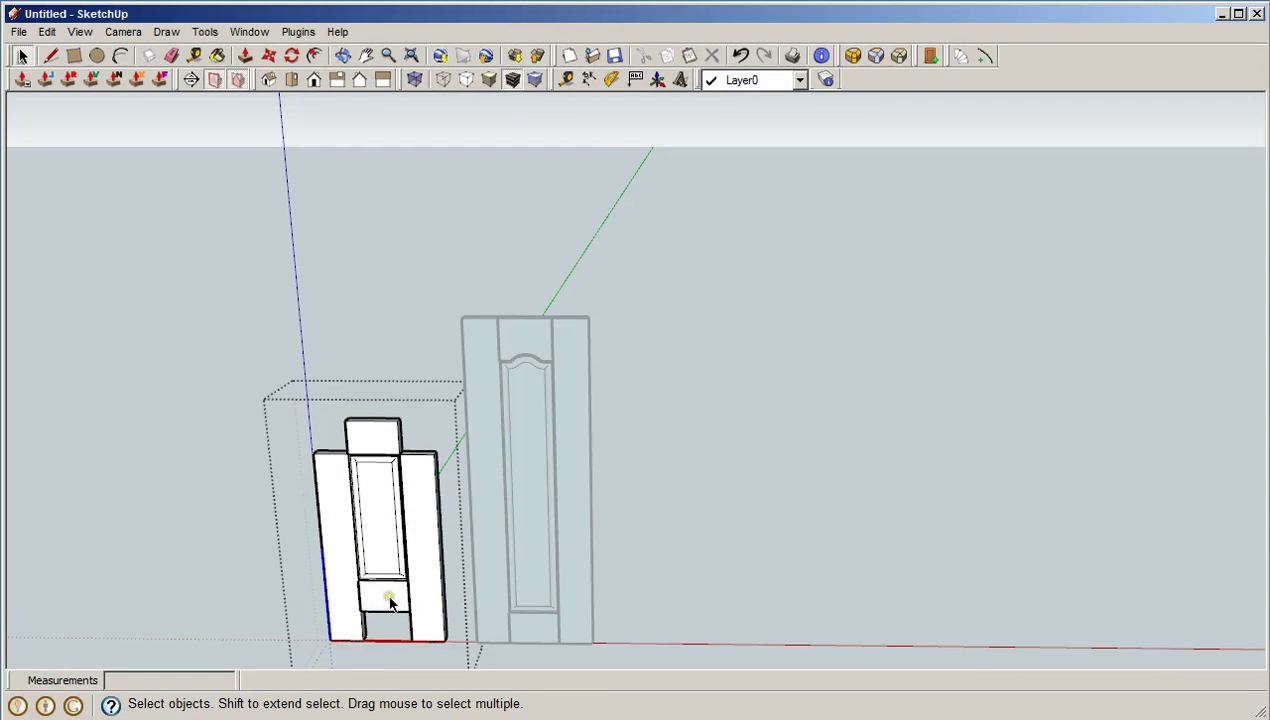
Turn off the Profiles edge style so the doors are drawn with thin edges only
{"action": "left_click", "coordinate": [80, 32]}
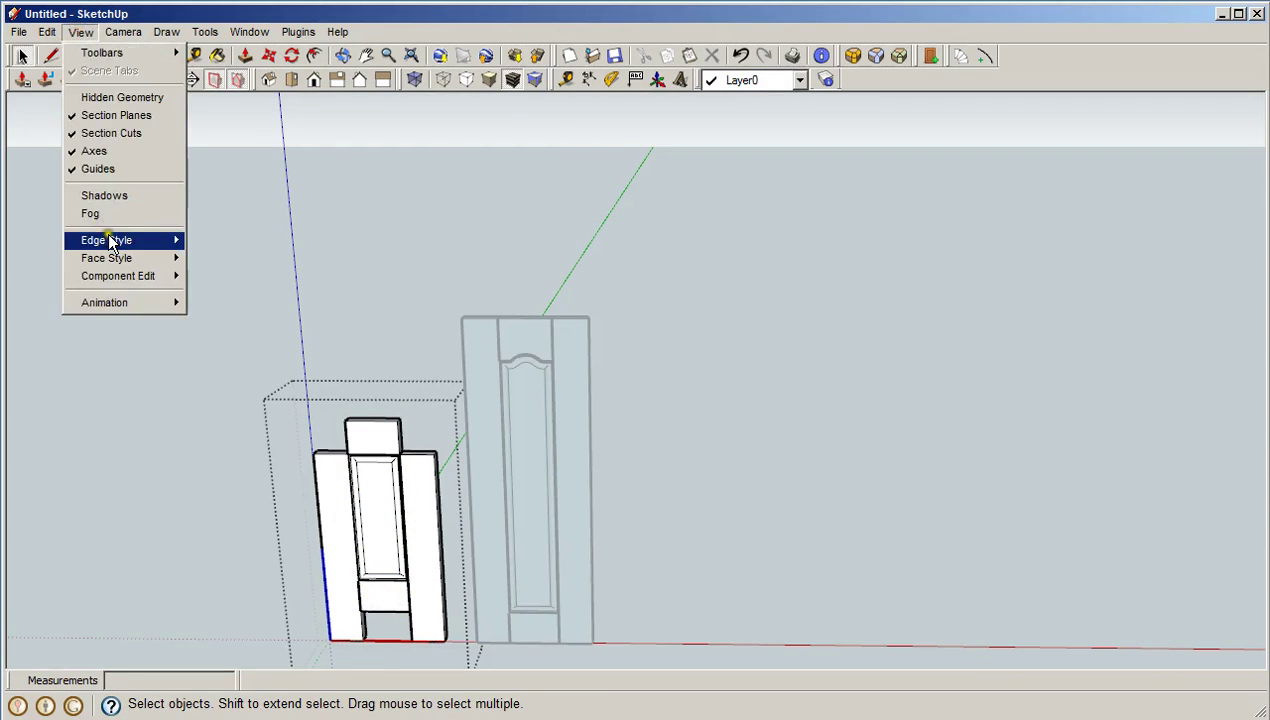
{"action": "mouse_move", "coordinate": [110, 242]}
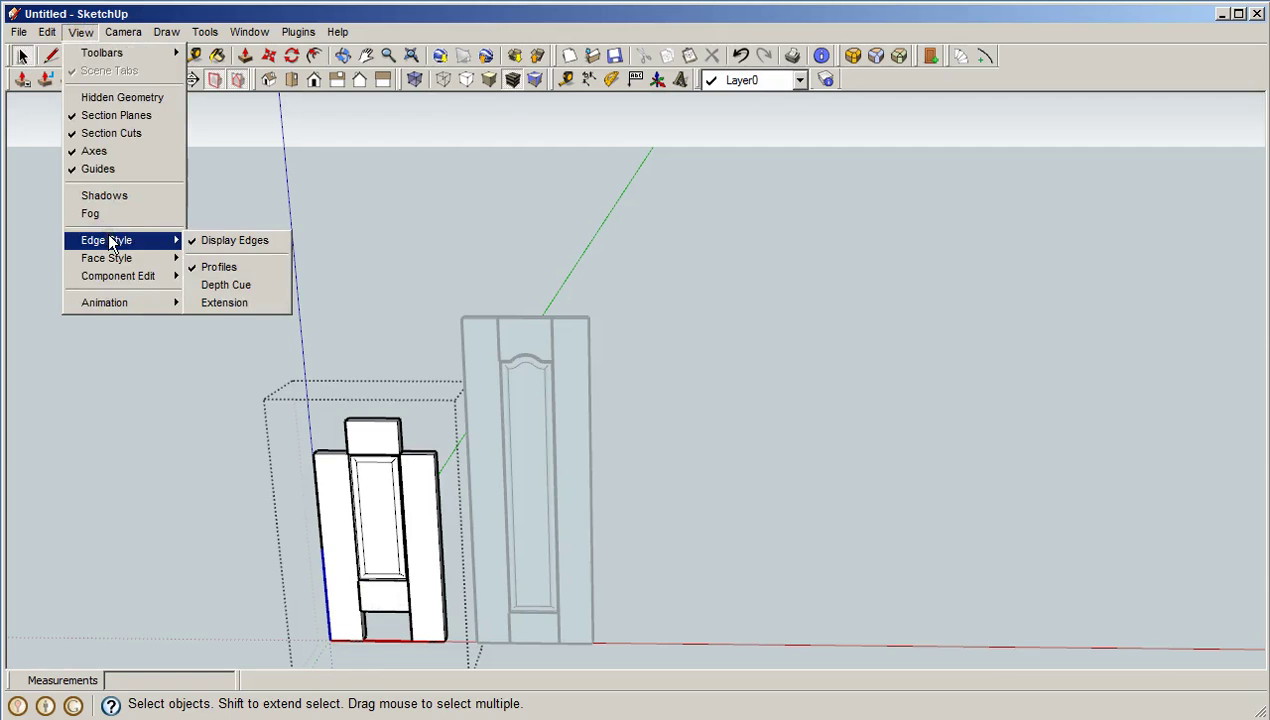
{"action": "left_click", "coordinate": [232, 270]}
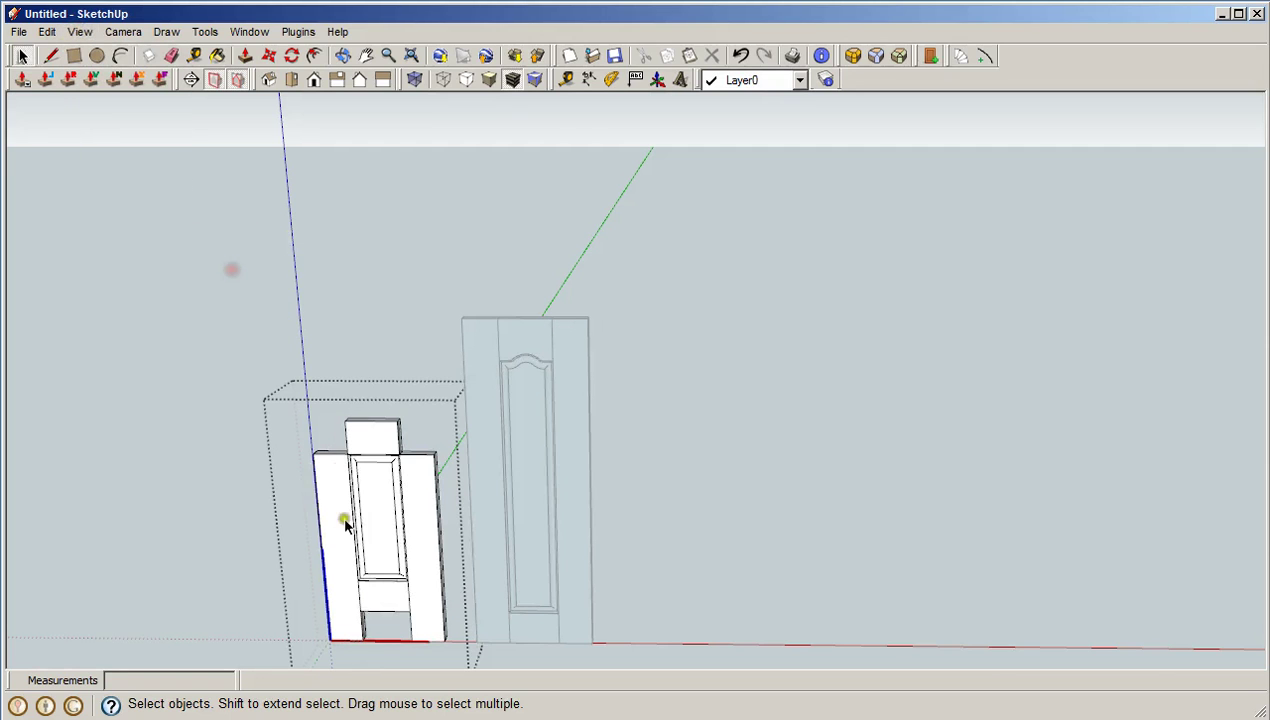
Push/Pull the underside of the short door's bottom rail 5" down, flush with the bottom ends of the stiles
{"action": "left_click", "coordinate": [341, 58]}
{"action": "left_click_drag", "start_coordinate": [323, 414], "coordinate": [478, 512]}
{"action": "key", "text": "space"}
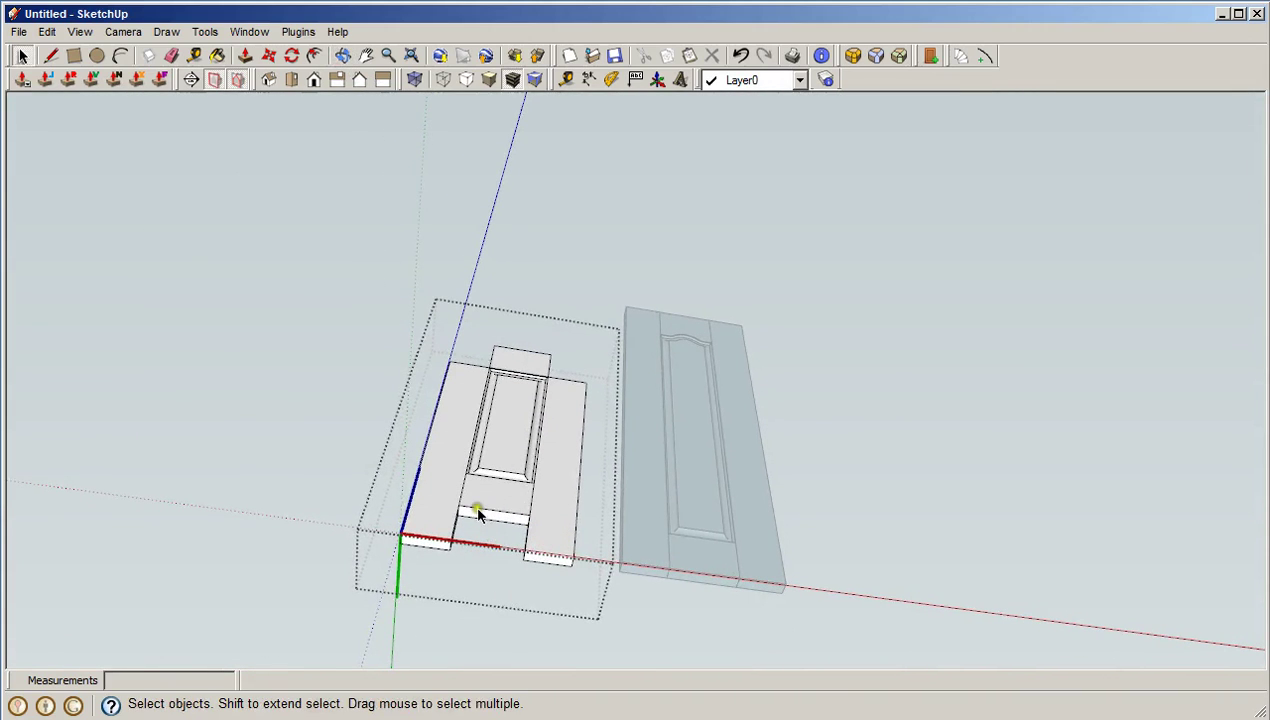
{"action": "double_click", "coordinate": [477, 515]}
{"action": "left_click", "coordinate": [478, 517]}
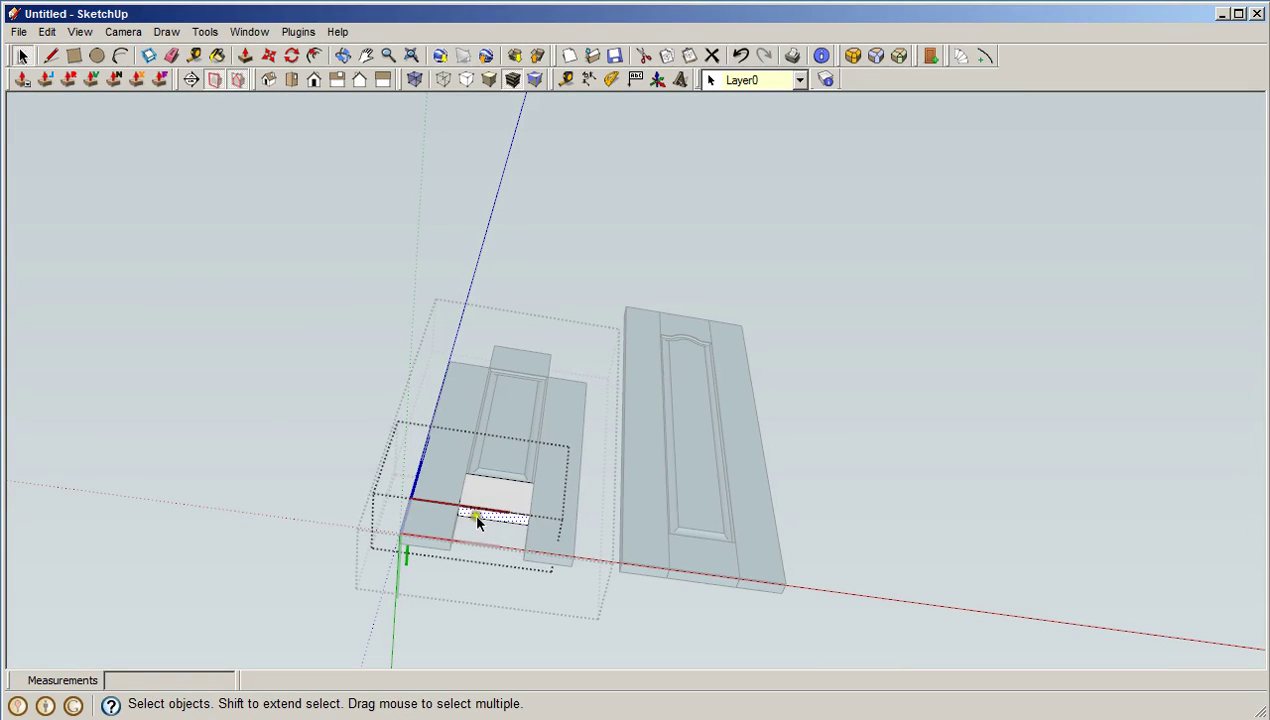
{"action": "key", "text": "p"}
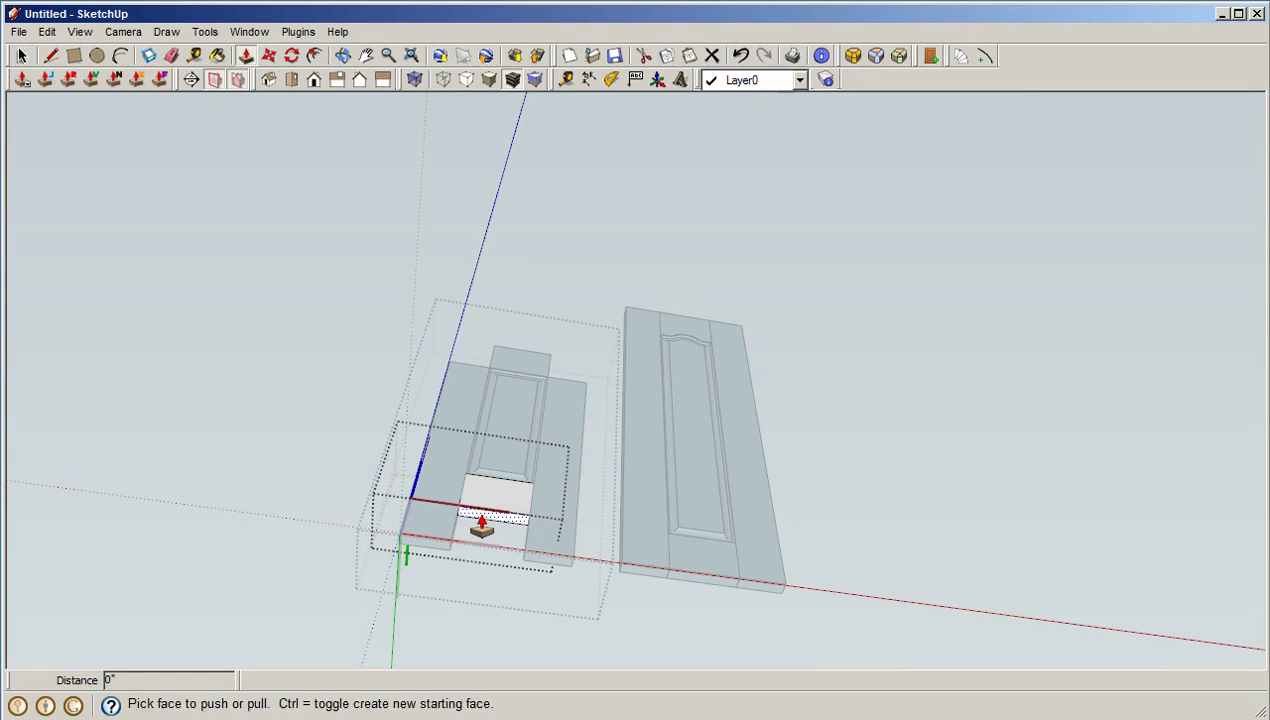
{"action": "left_click", "coordinate": [479, 515]}
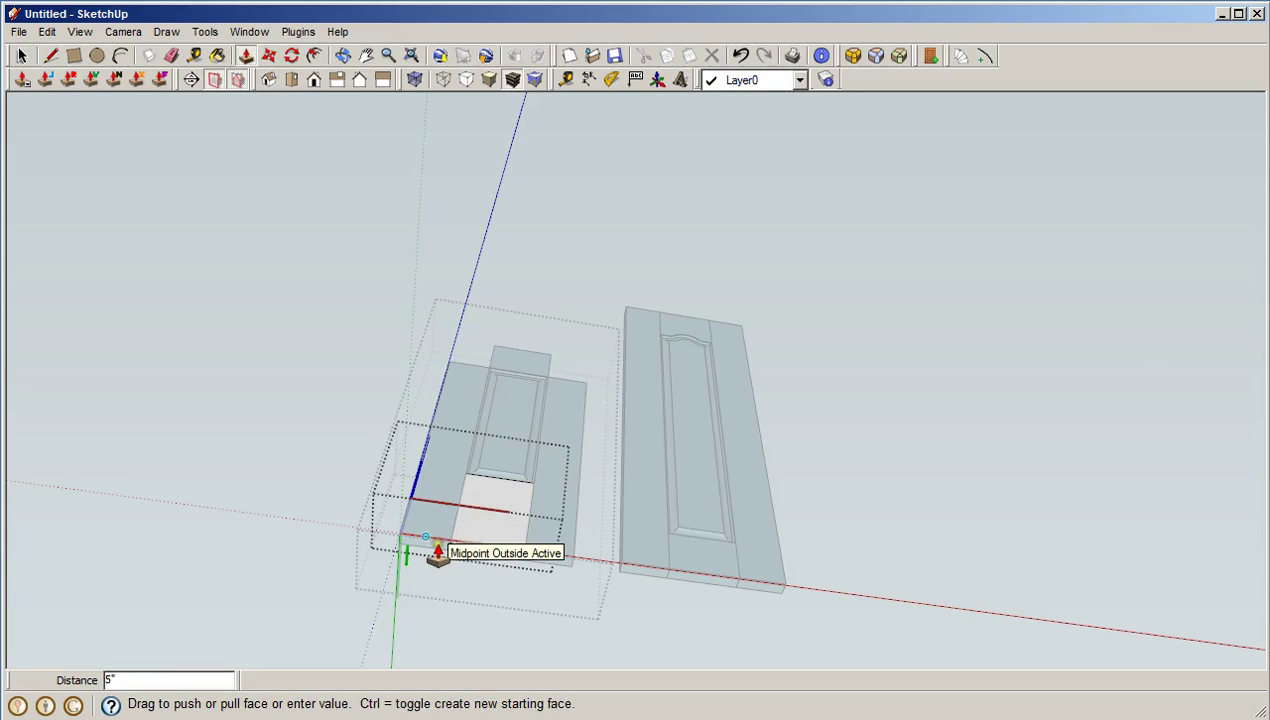
{"action": "left_click", "coordinate": [434, 547]}
{"action": "key", "text": "space"}
{"action": "left_click", "coordinate": [266, 477]}
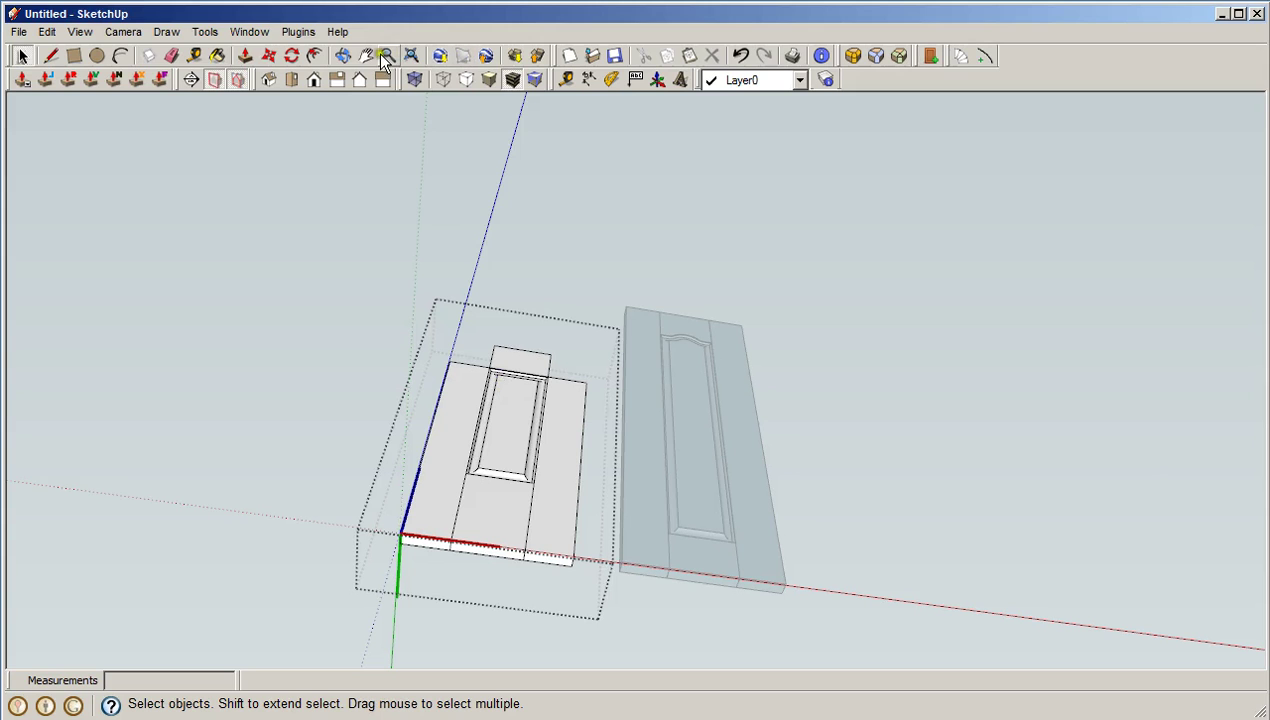
Push/Pull the top end of the short door's left stile up by 50" and leave the stile's editing
{"action": "left_click", "coordinate": [343, 55]}
{"action": "left_click_drag", "start_coordinate": [433, 480], "coordinate": [527, 445]}
{"action": "scroll", "coordinate": [556, 434], "scroll_direction": "up", "scroll_amount": 5}
{"action": "key", "text": "space"}
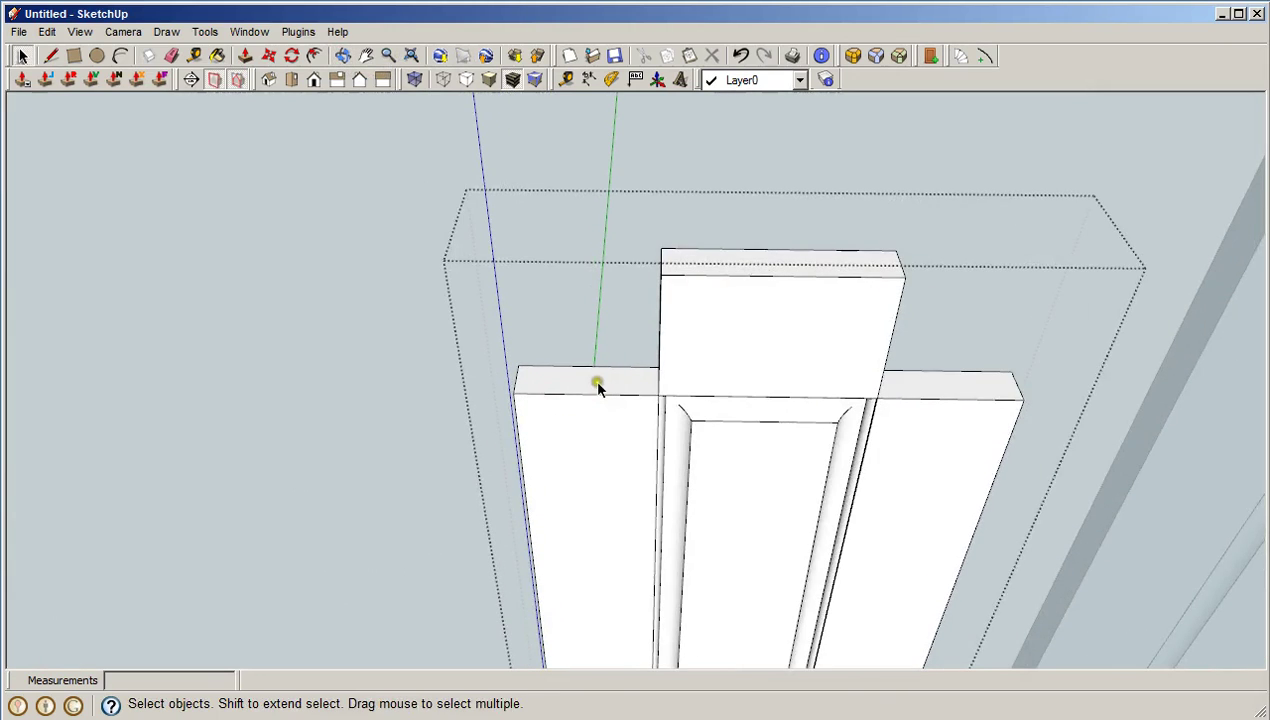
{"action": "double_click", "coordinate": [595, 379]}
{"action": "left_click", "coordinate": [597, 381]}
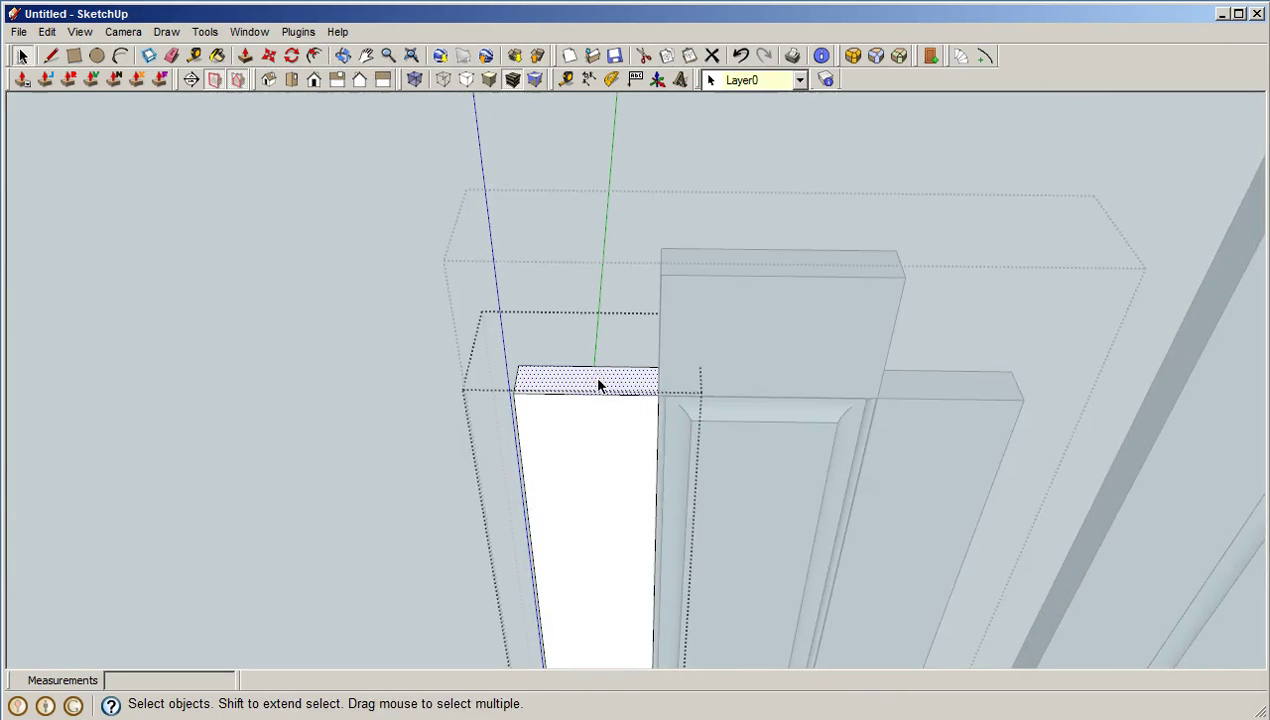
{"action": "key", "text": "p"}
{"action": "left_click", "coordinate": [598, 379]}
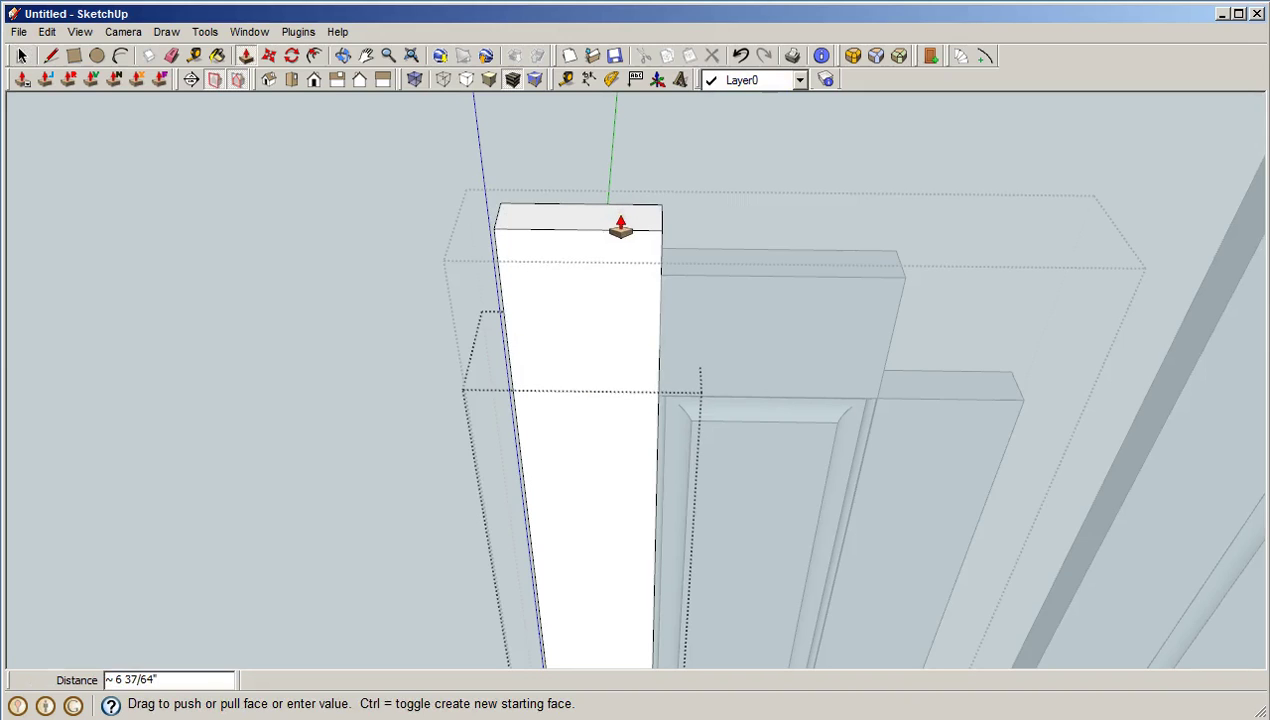
{"action": "type", "text": "50\""}
{"action": "key", "text": "Return"}
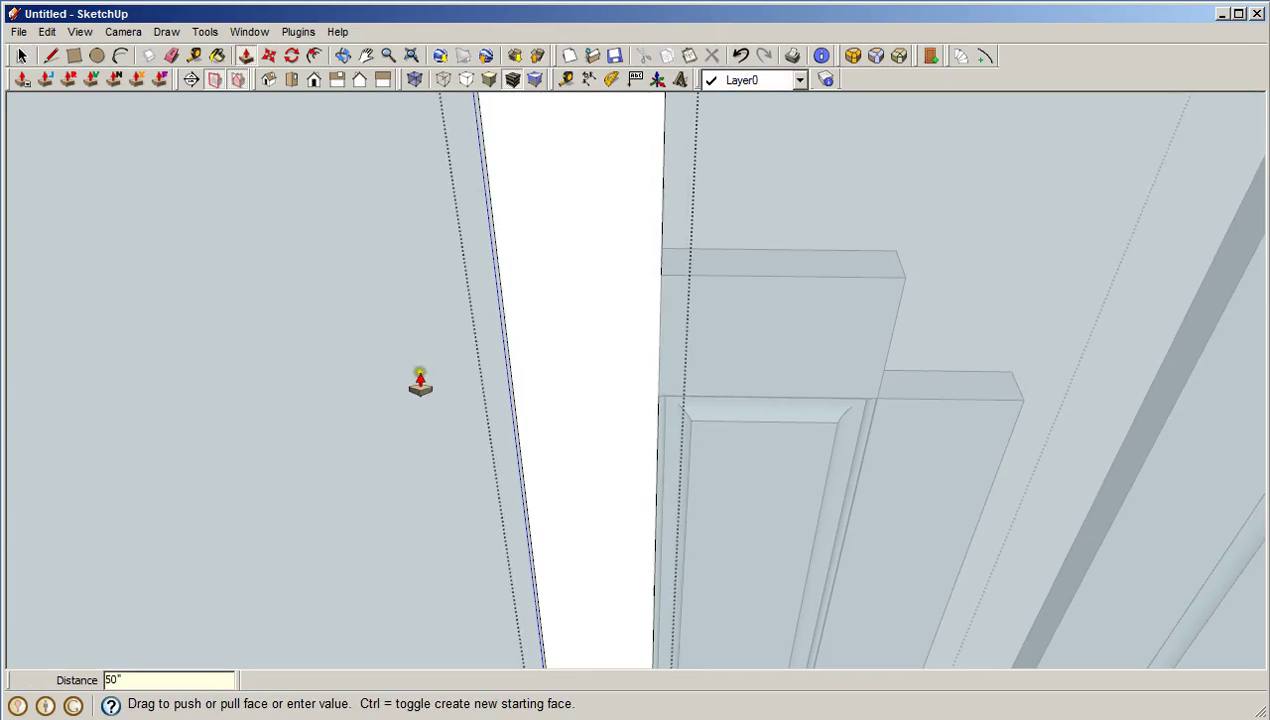
{"action": "key", "text": "space"}
{"action": "left_click", "coordinate": [371, 402]}
Select the short door's right stile
{"action": "left_click", "coordinate": [915, 390]}
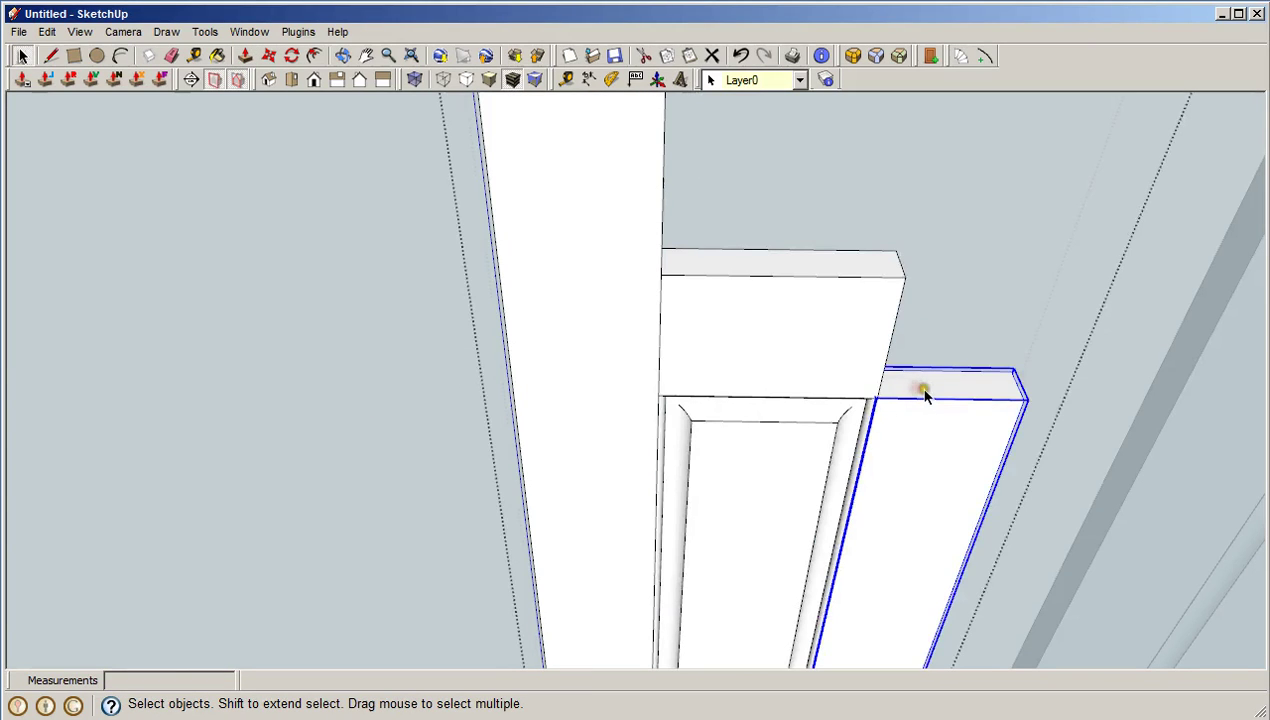